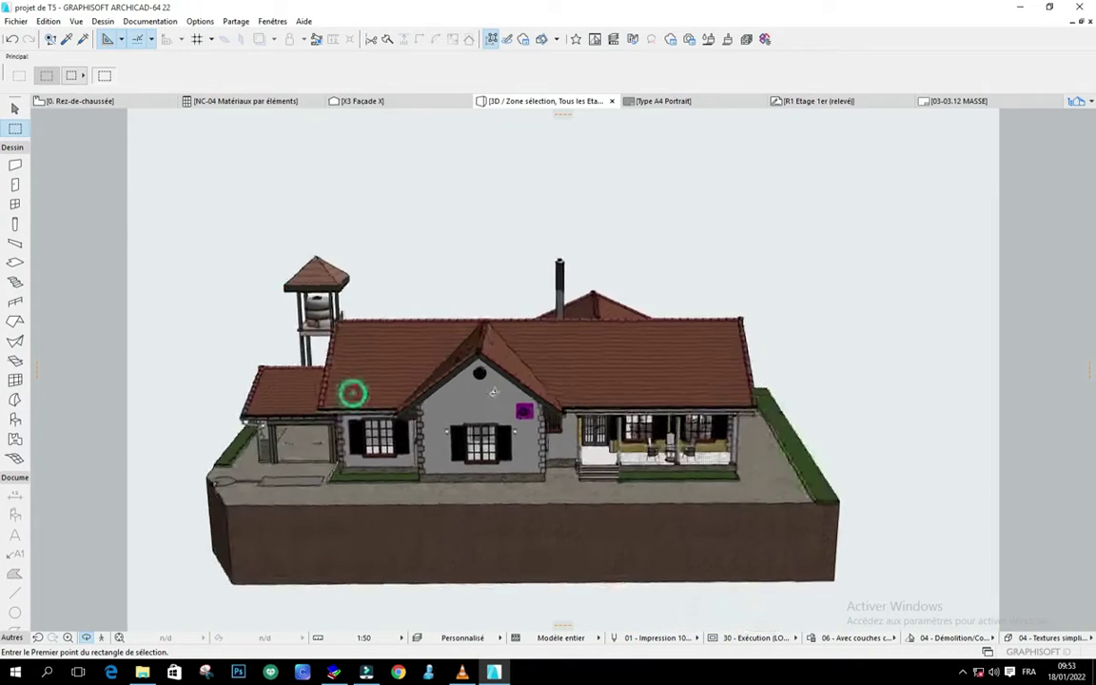
# Orbit the house to an angled front-corner 3D view and open the photorealistic rendering options.
pyautogui.moveTo(752, 407); pyautogui.dragTo(591, 405)
pyautogui.moveTo(747, 425); pyautogui.dragTo(620, 417)
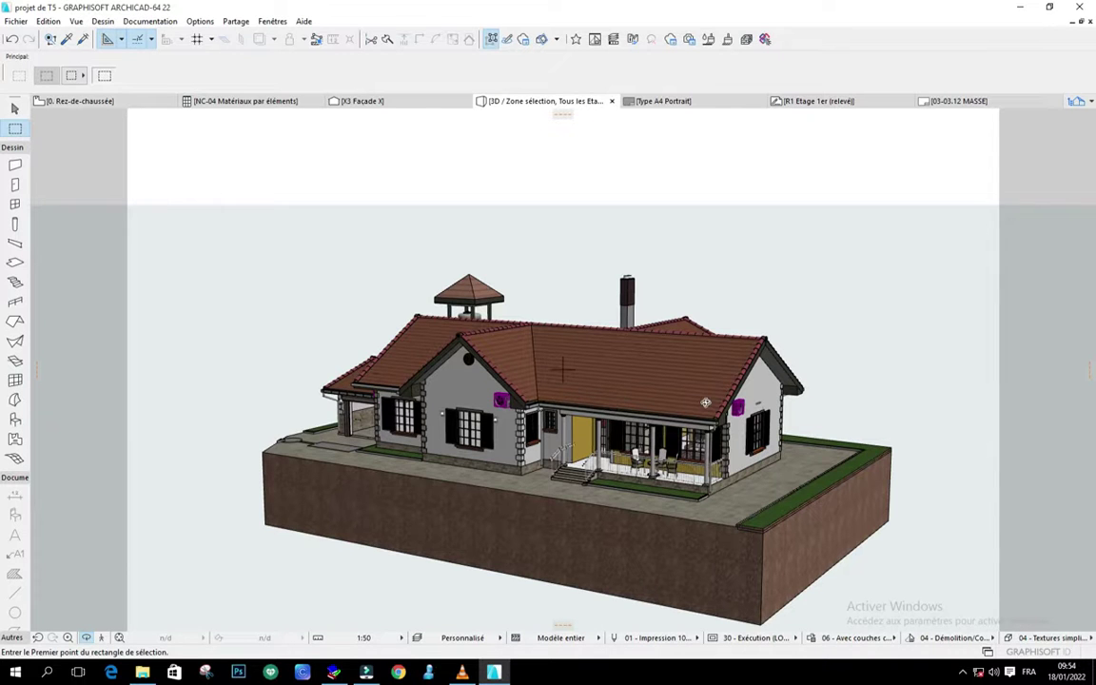
pyautogui.moveTo(706, 382); pyautogui.dragTo(705, 403)
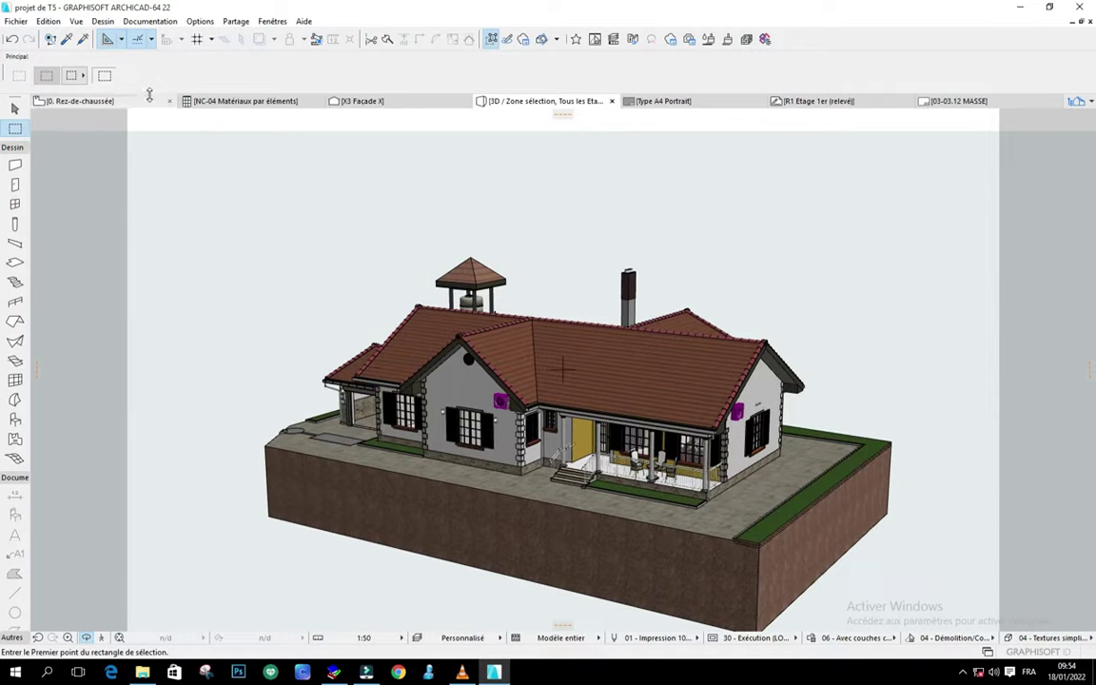
pyautogui.click(148, 22)
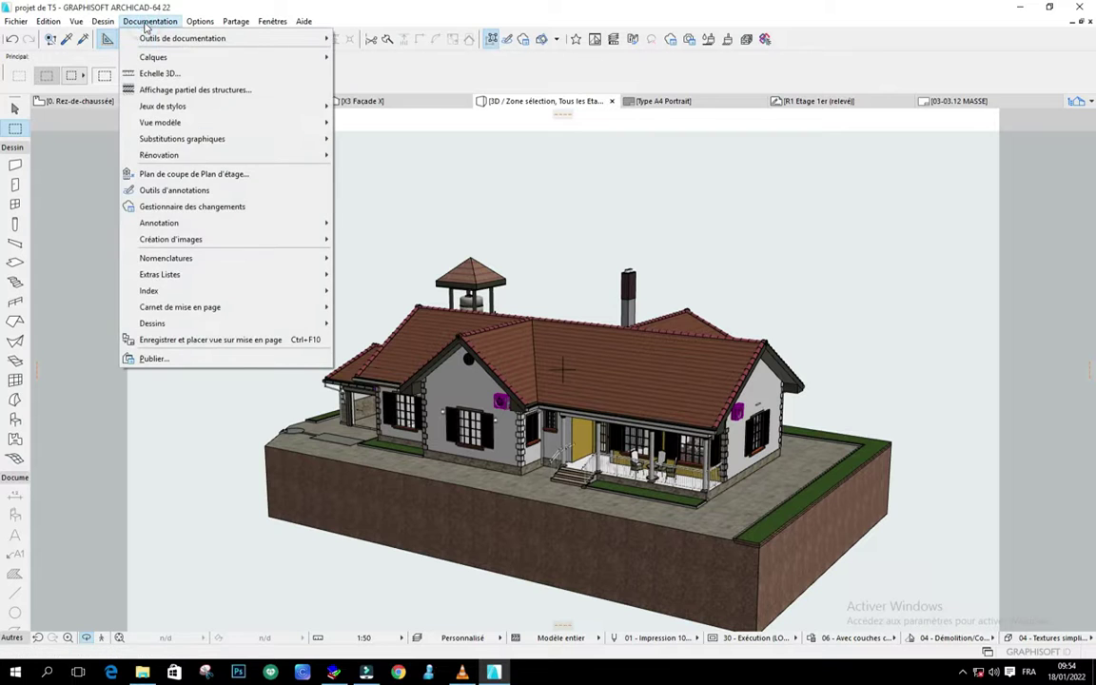
pyautogui.moveTo(189, 241)
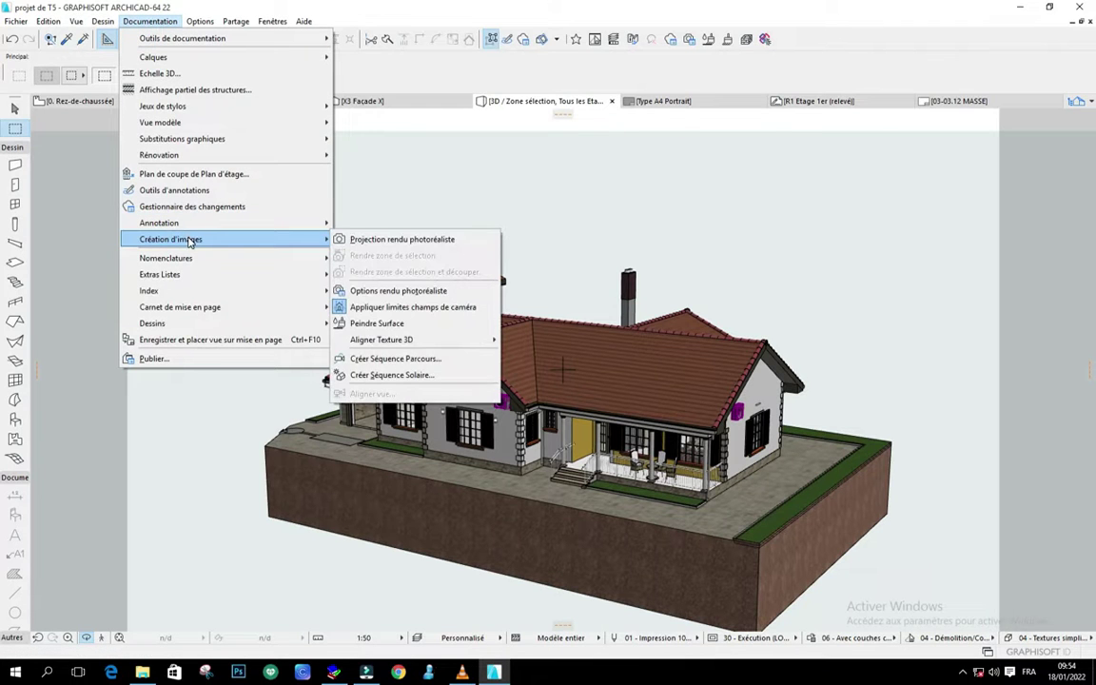
pyautogui.click(415, 295)
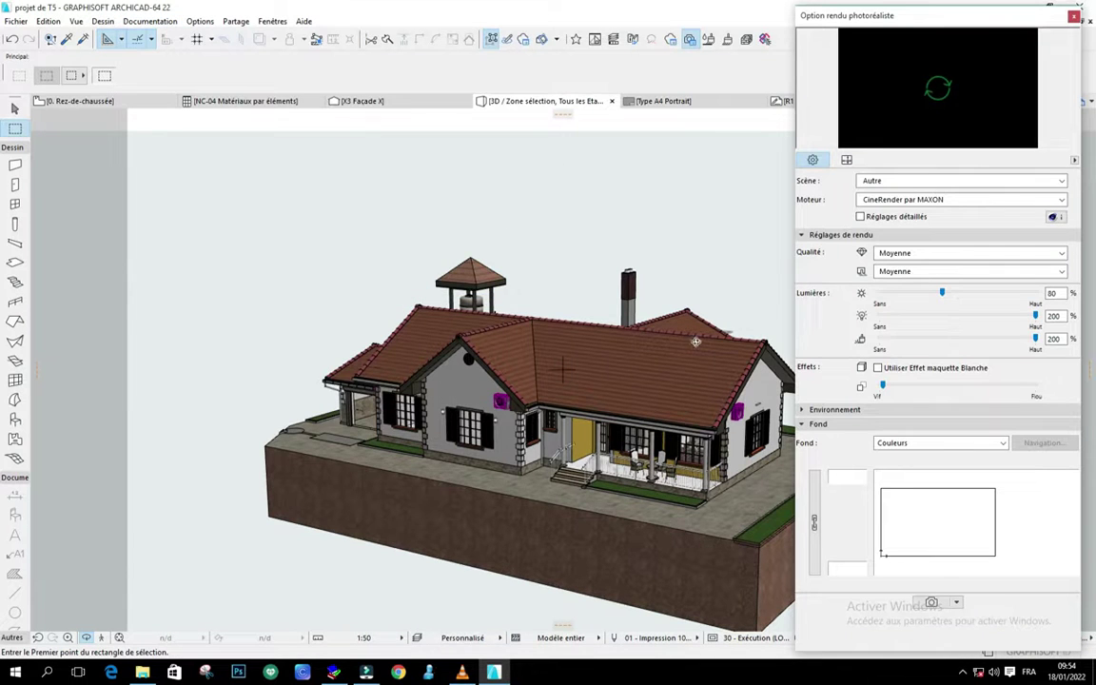
# Reposition the house and the render options window so both are visible, and generate the render preview.
pyautogui.scroll(-2, 369, 320)
pyautogui.scroll(2, 669, 348)
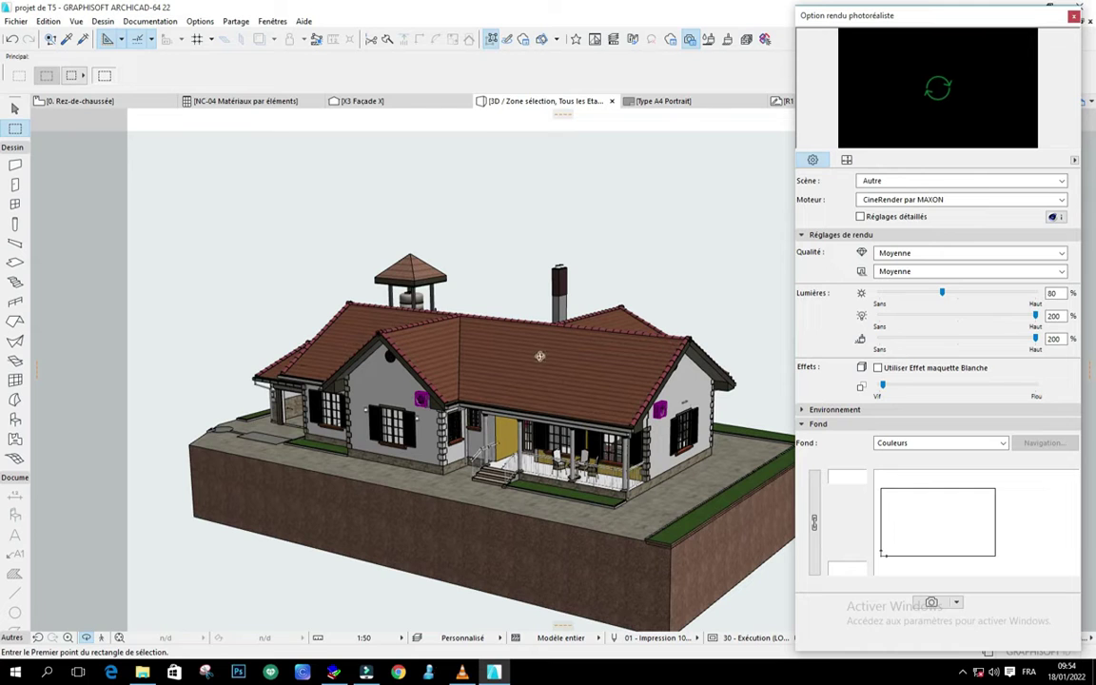
pyautogui.moveTo(944, 19); pyautogui.dragTo(921, 16)
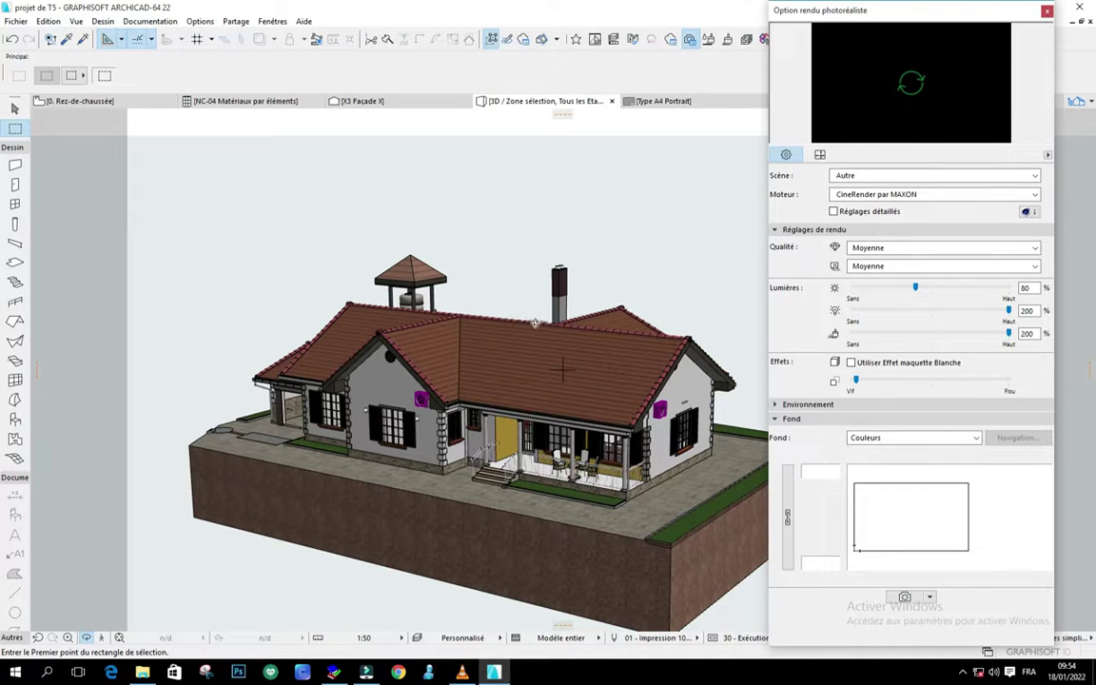
pyautogui.click(910, 83)
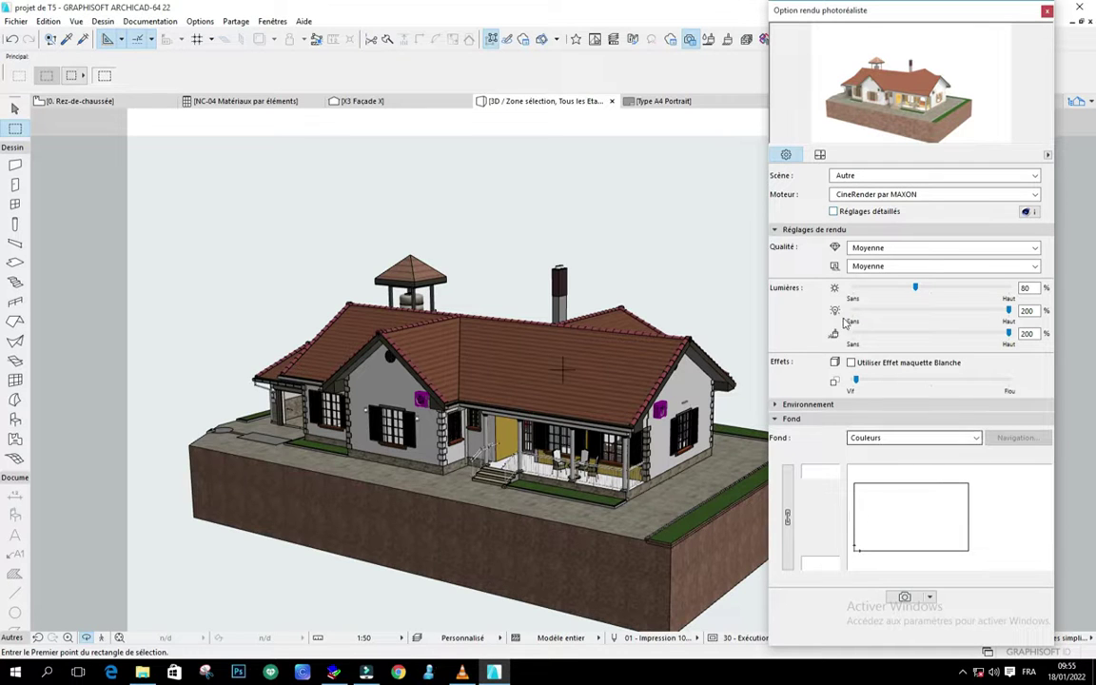
# Keep the scene on Autre and choose CineRender par MAXON as the rendering engine.
pyautogui.click(808, 175)
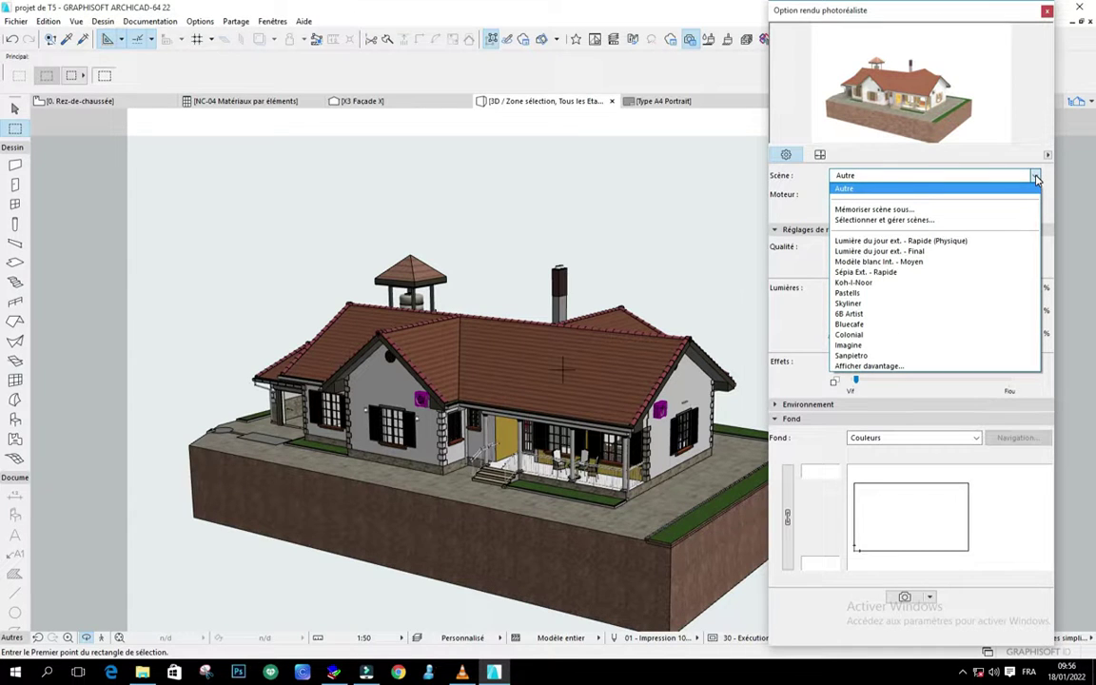
pyautogui.click(1037, 179)
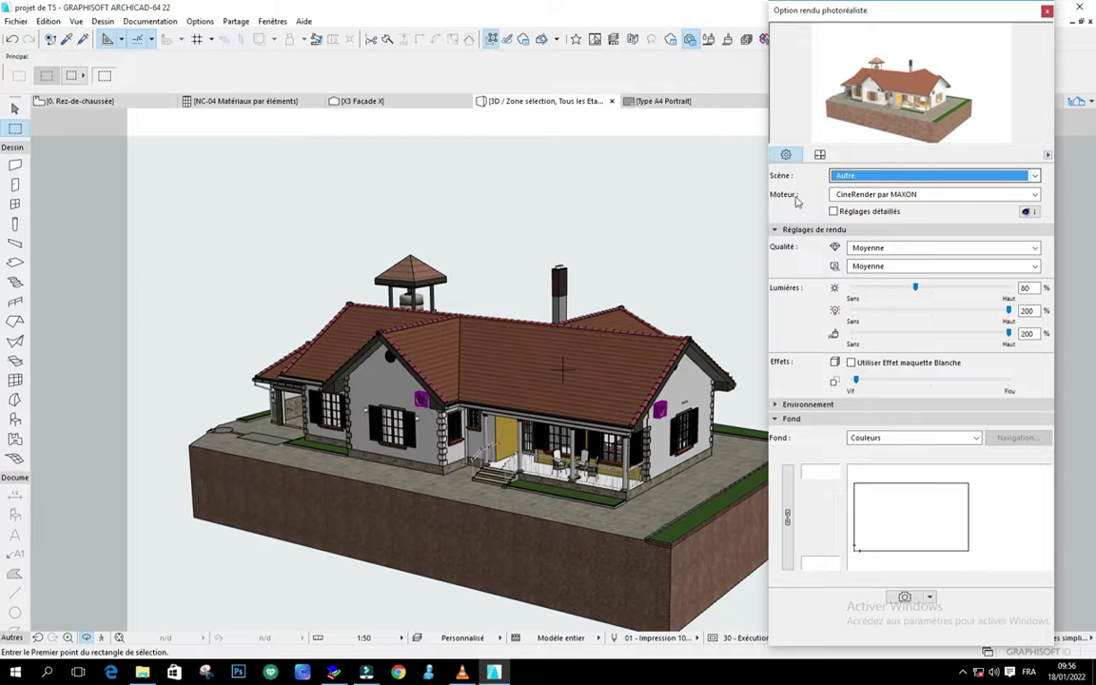
pyautogui.click(1036, 195)
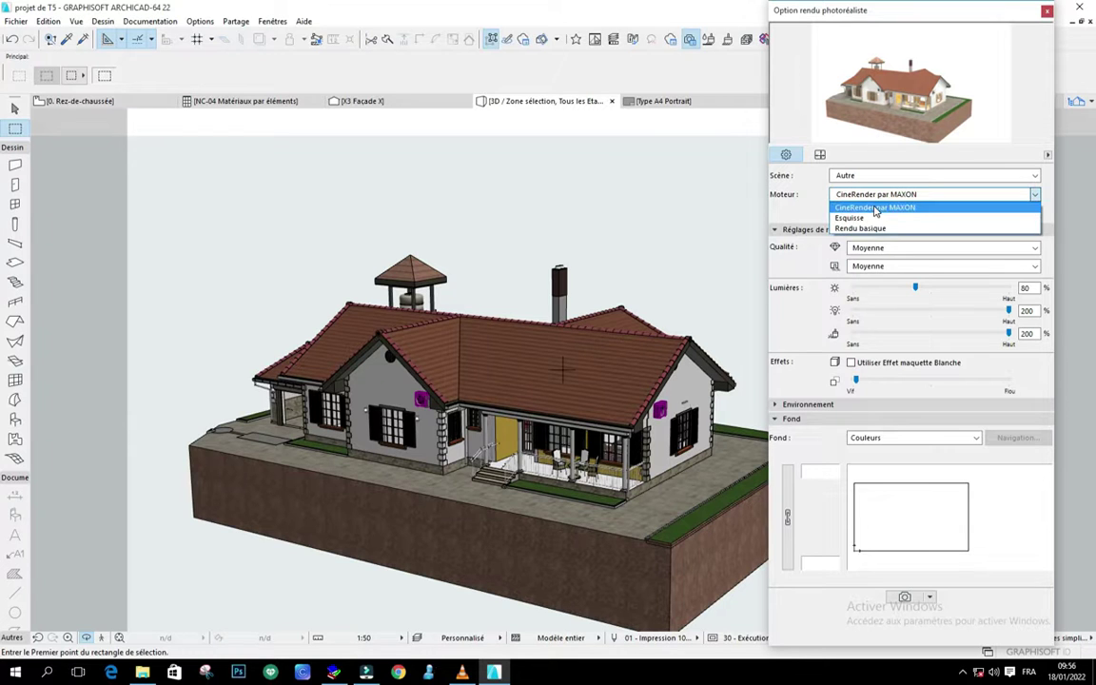
pyautogui.click(875, 207)
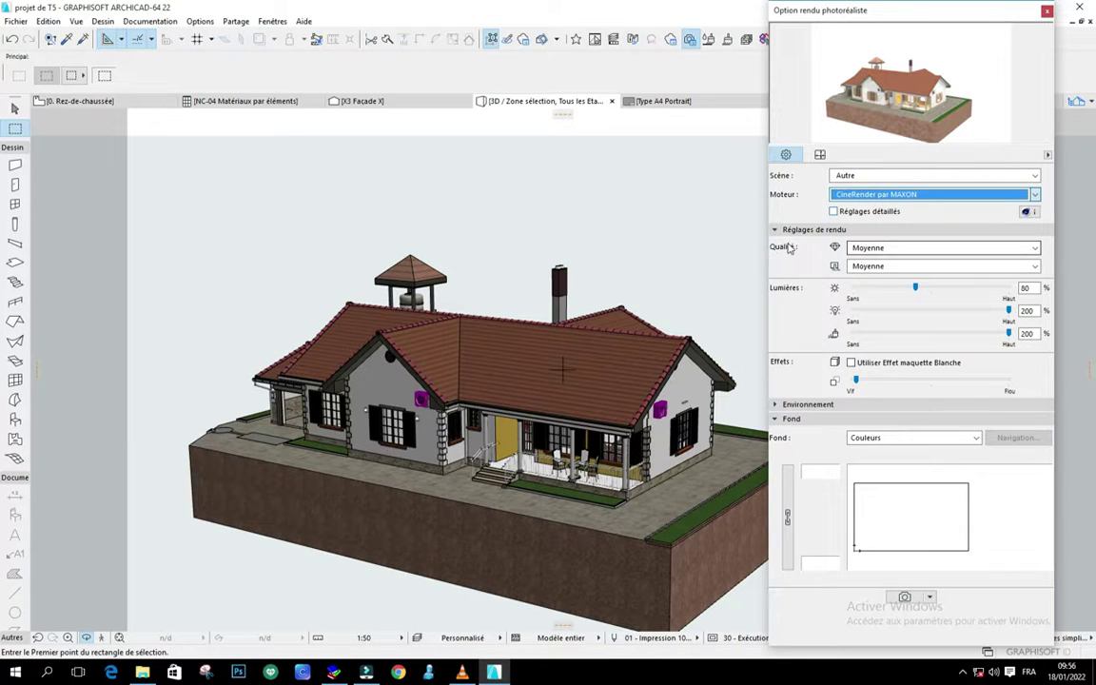
# Set both render quality options, overall quality and shadows, to Basse.
pyautogui.click(1034, 248)
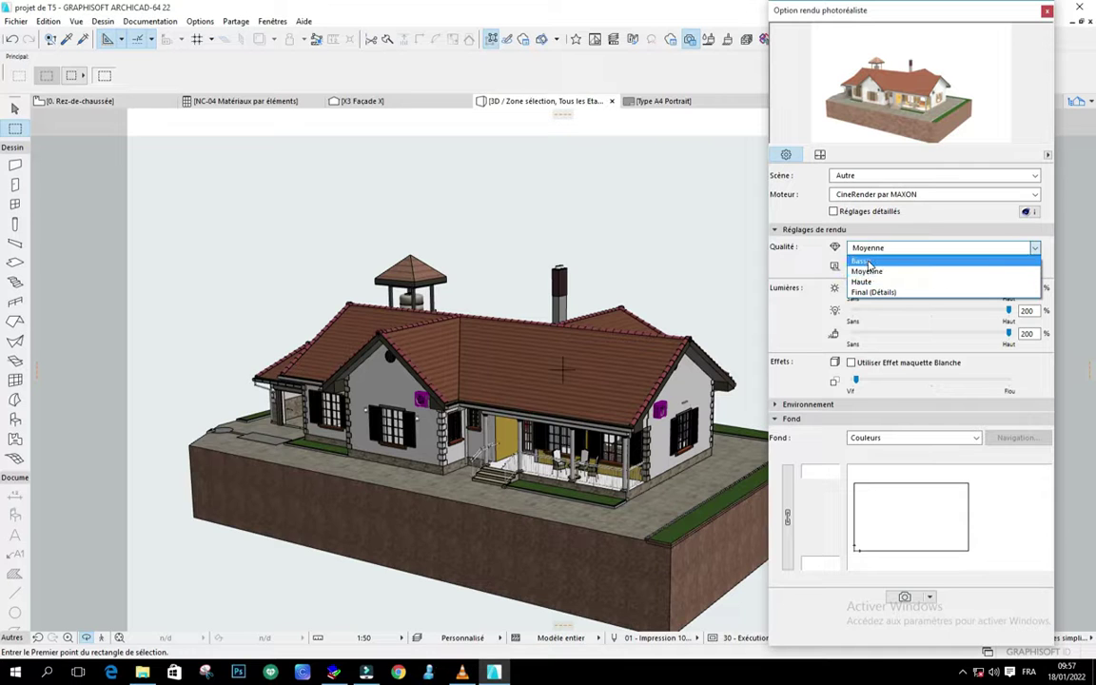
pyautogui.click(867, 261)
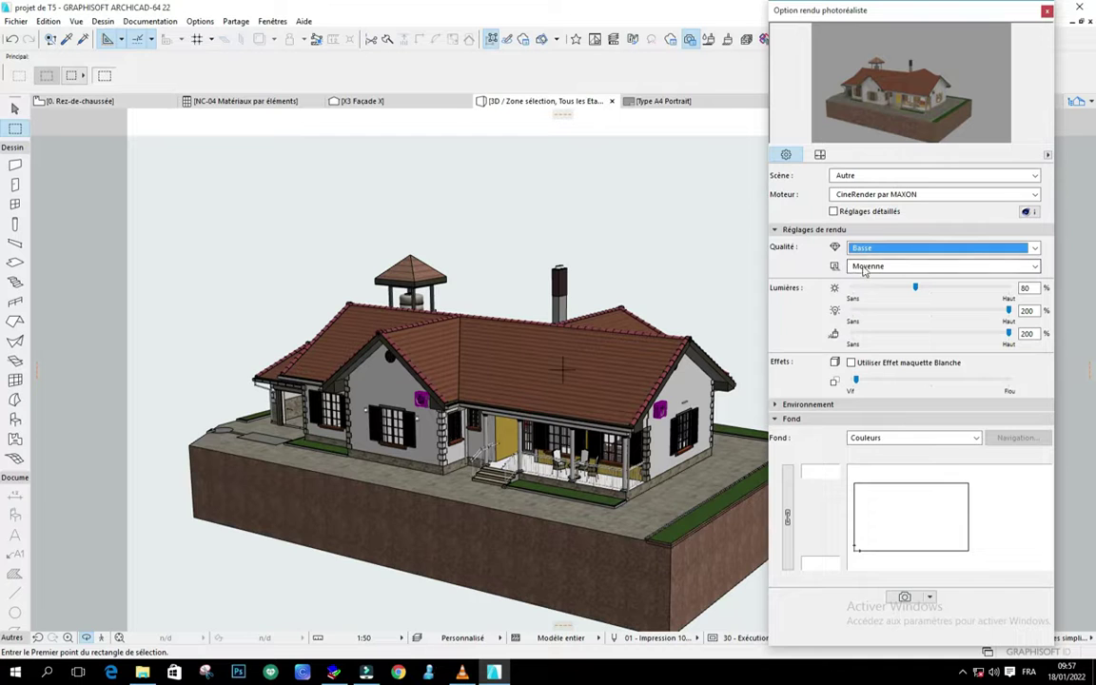
pyautogui.click(925, 267)
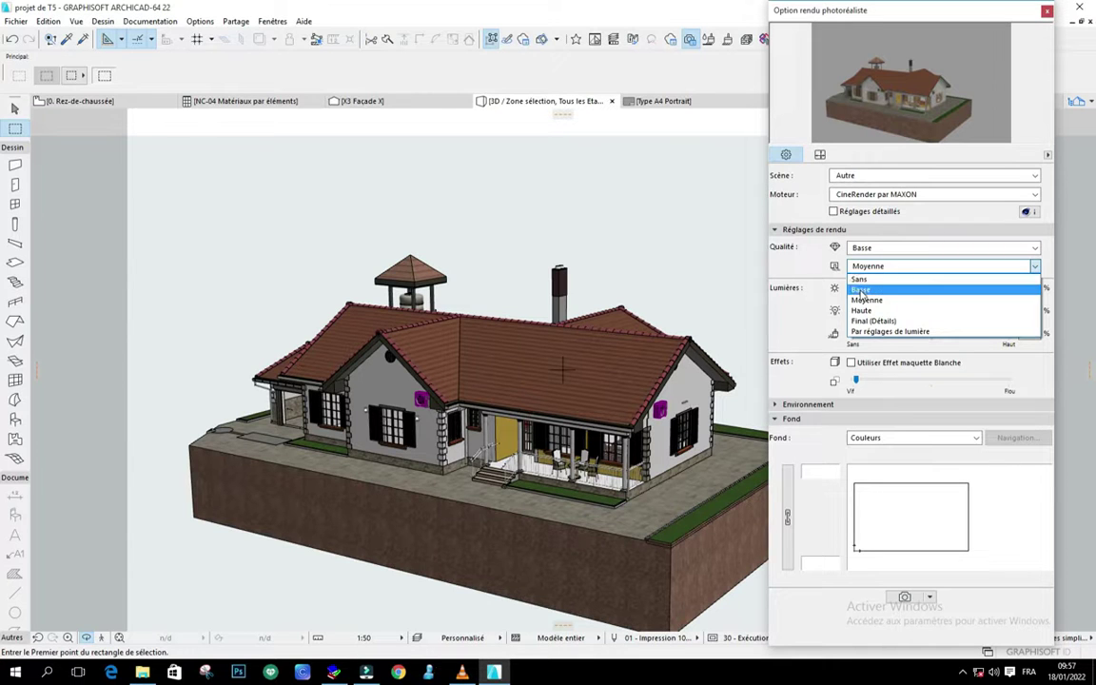
pyautogui.click(860, 291)
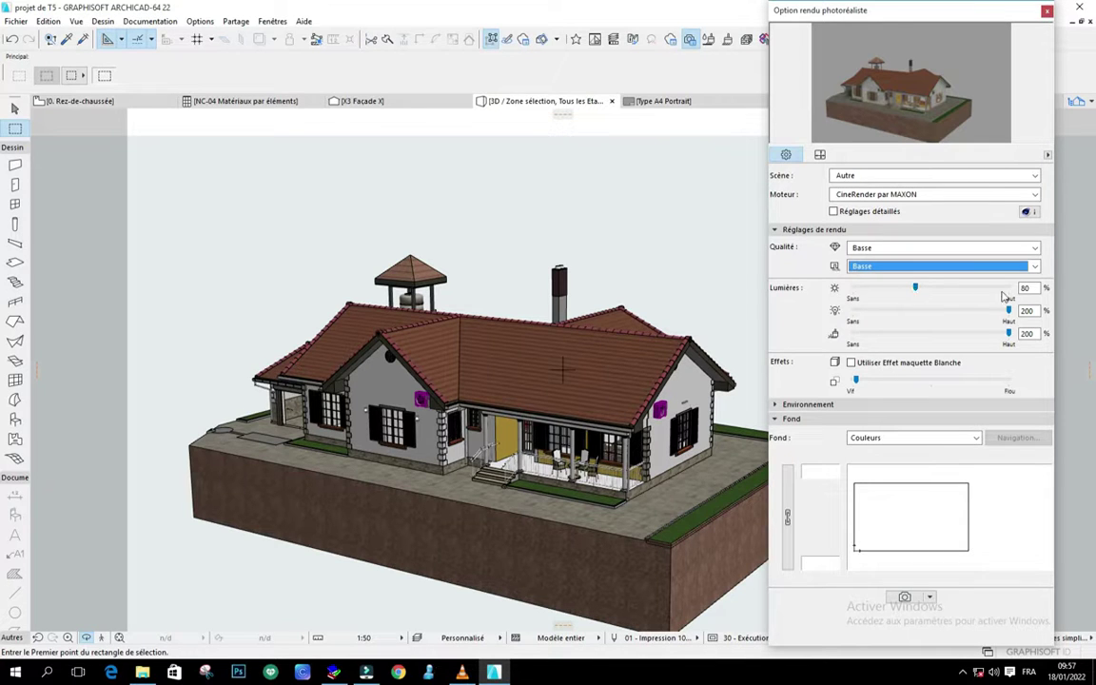
# Try a sunlight intensity of 180 %, return it to 80 %, and refresh the render preview.
pyautogui.moveTo(916, 288); pyautogui.dragTo(995, 292)
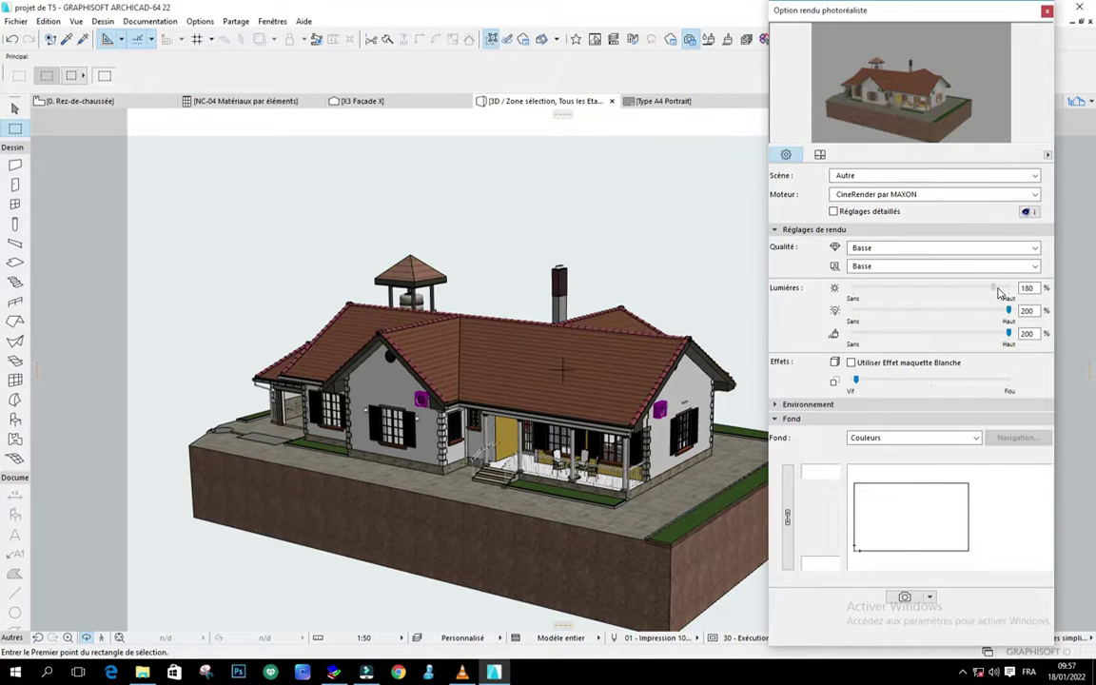
pyautogui.moveTo(998, 293); pyautogui.dragTo(908, 295)
pyautogui.click(916, 86)
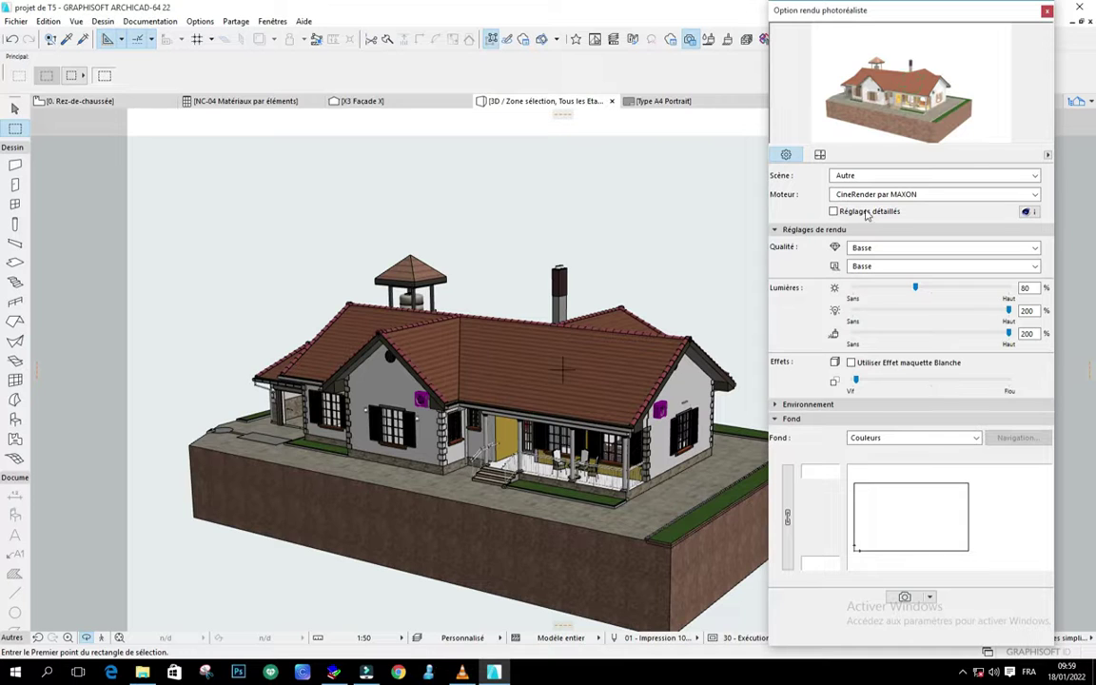
# Set the rendered image size to 800 by 500 pixels.
pyautogui.click(820, 155)
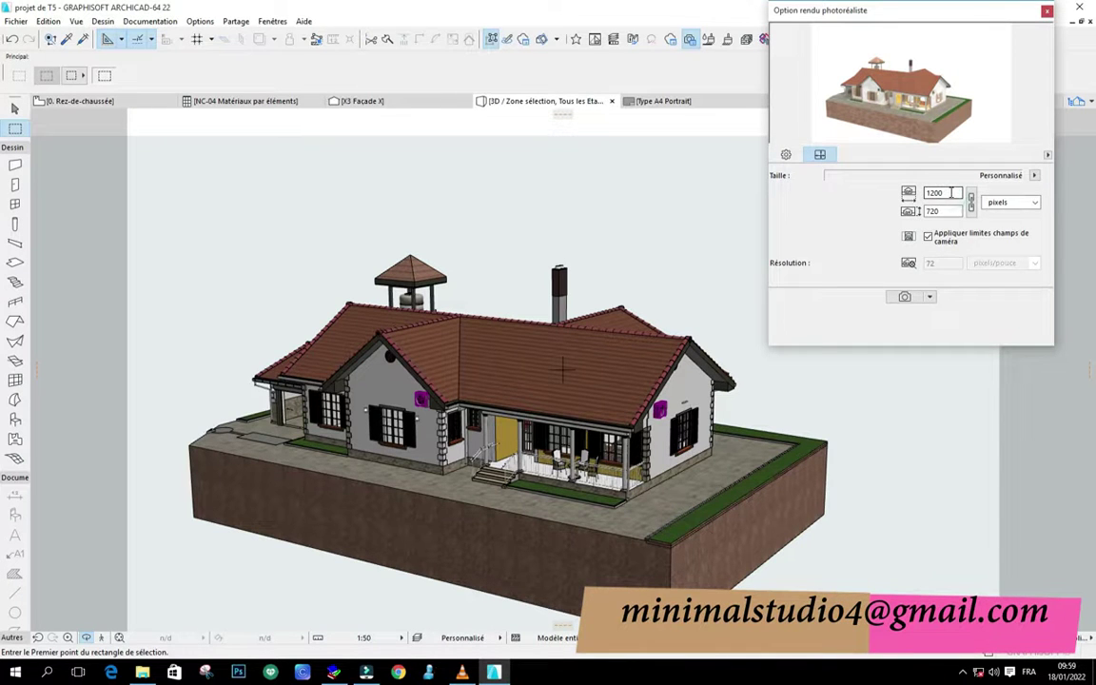
pyautogui.click(925, 213)
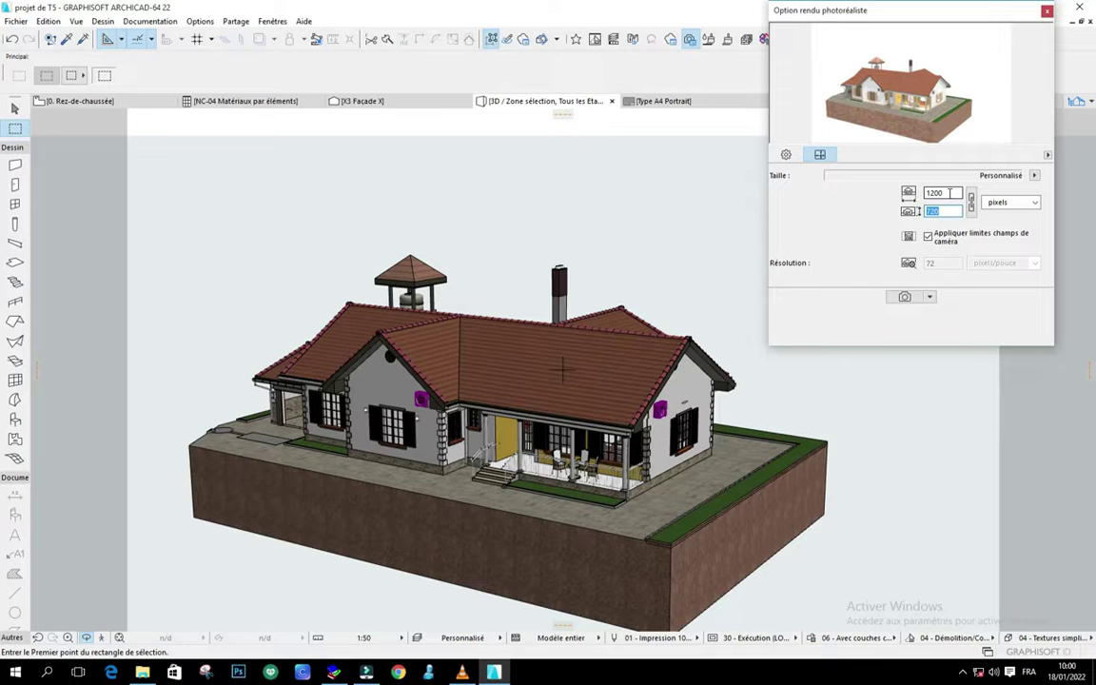
pyautogui.click(942, 193)
pyautogui.click(947, 212)
pyautogui.click(935, 211)
pyautogui.click(936, 193)
pyautogui.write('8')
pyautogui.press('Tab')
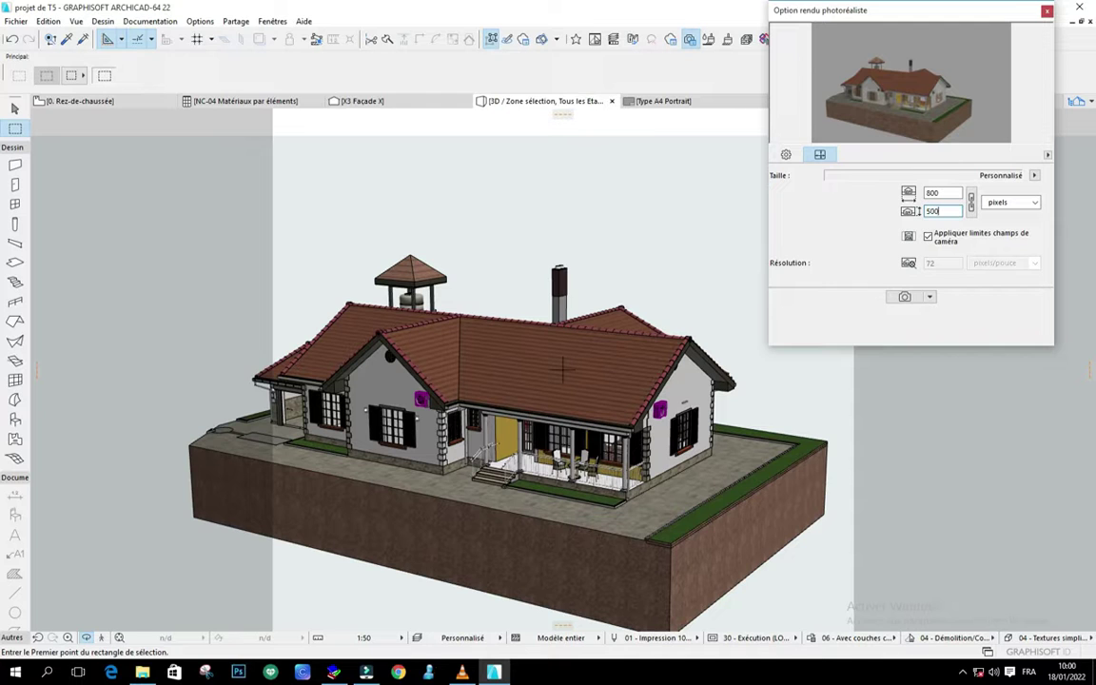
pyautogui.press('Return')
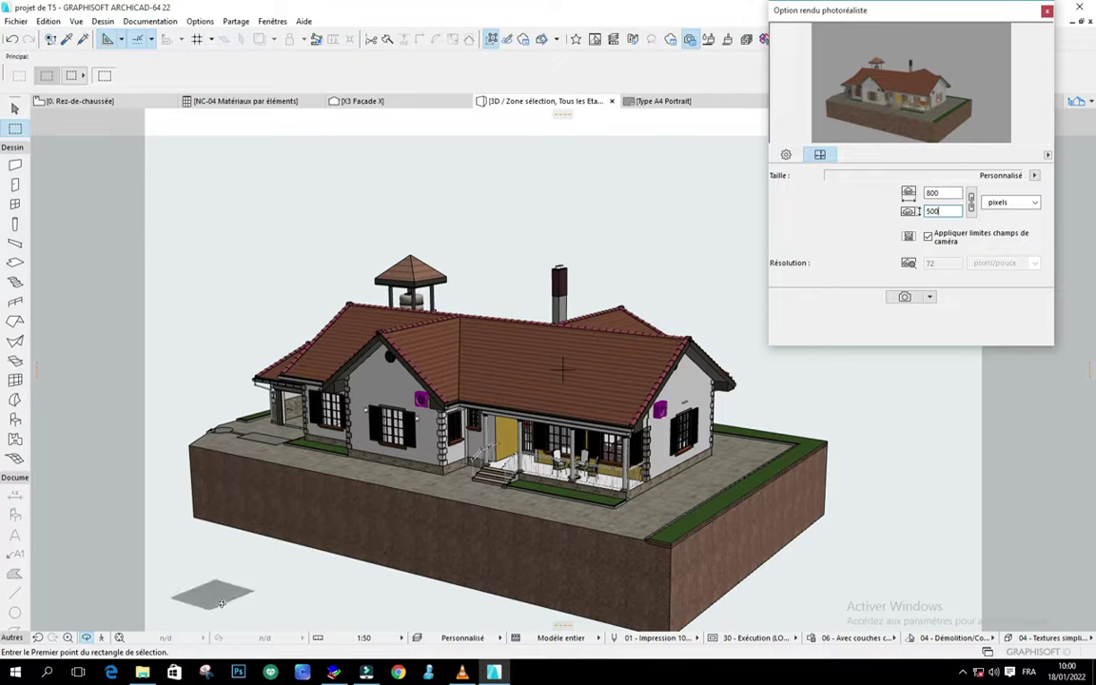
# Switch the camera field limits off and back on, and keep the image size unit on pixels.
pyautogui.click(929, 237)
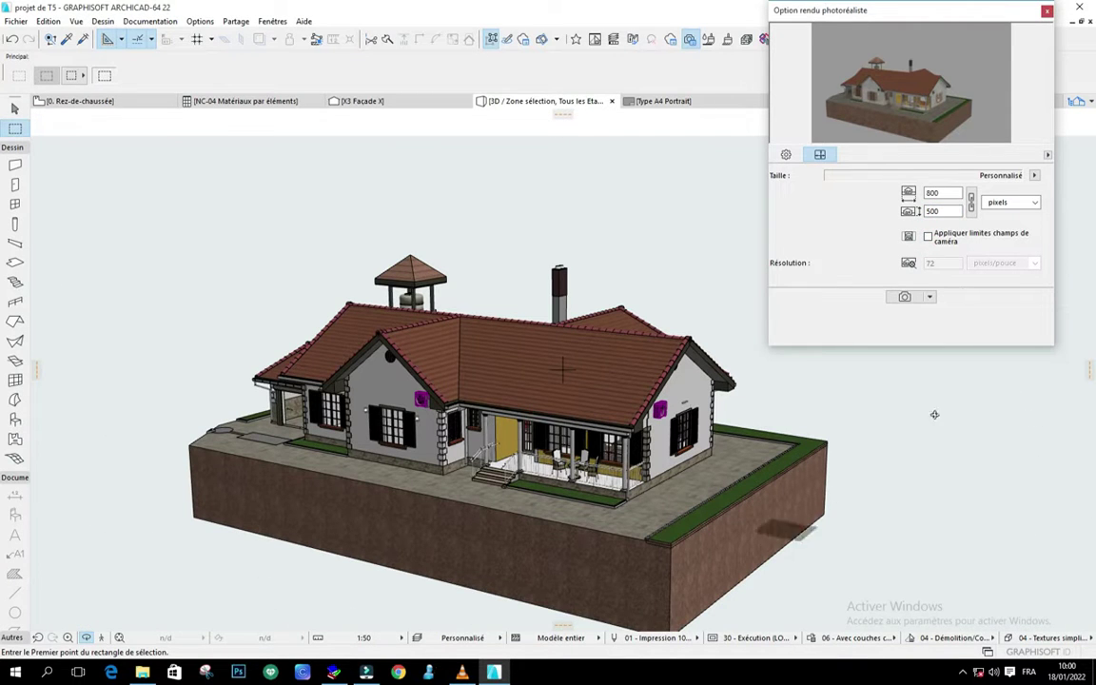
pyautogui.click(928, 237)
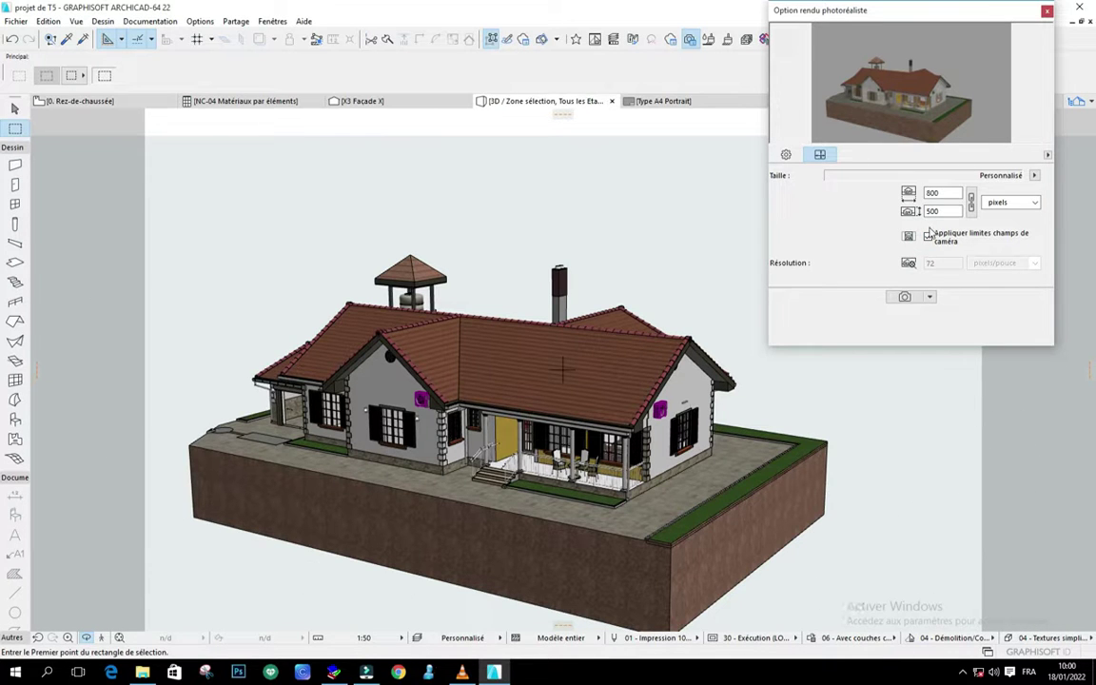
pyautogui.click(1036, 204)
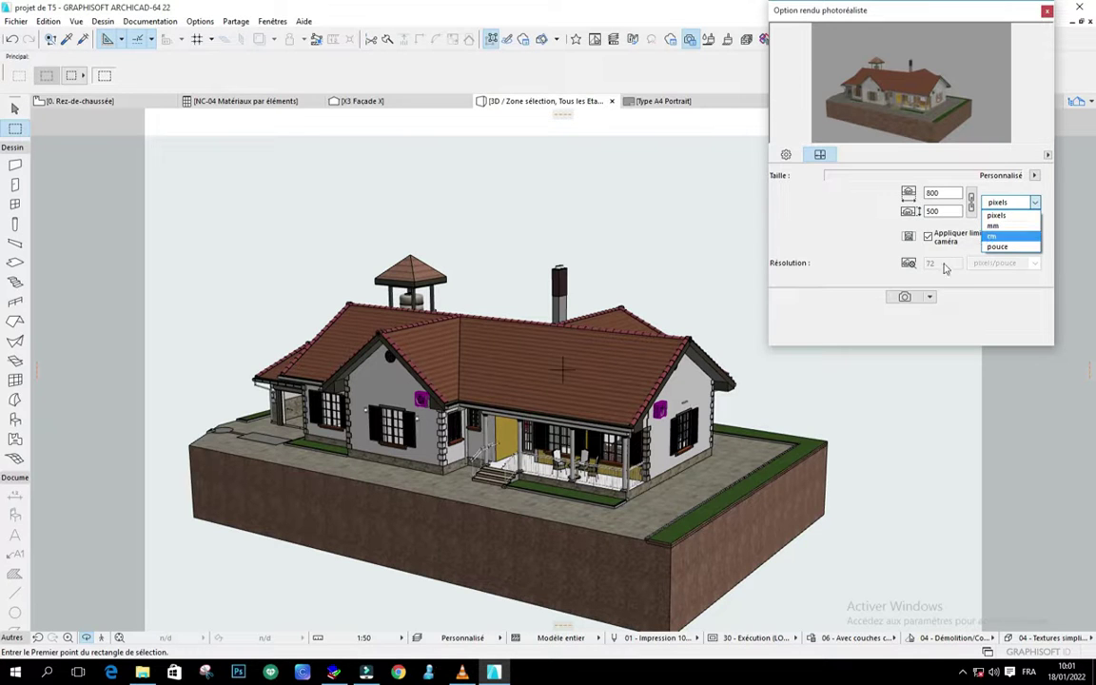
pyautogui.click(1006, 201)
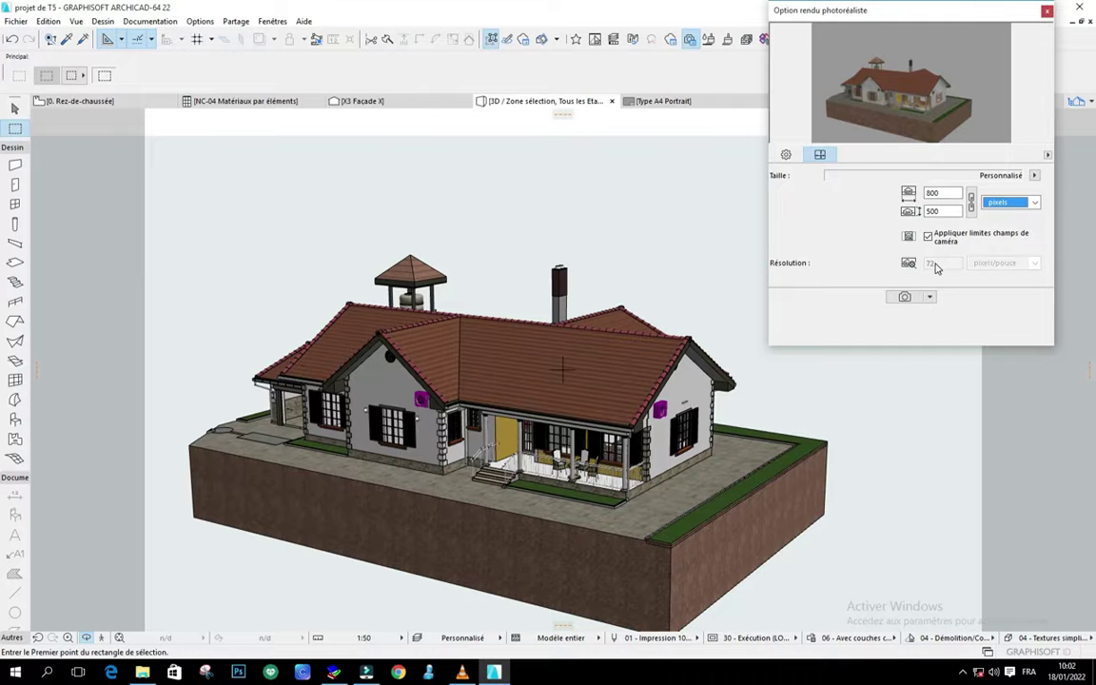
# Change the image size unit to cm and set the resolution to 150 pixels/pouce.
pyautogui.click(1034, 203)
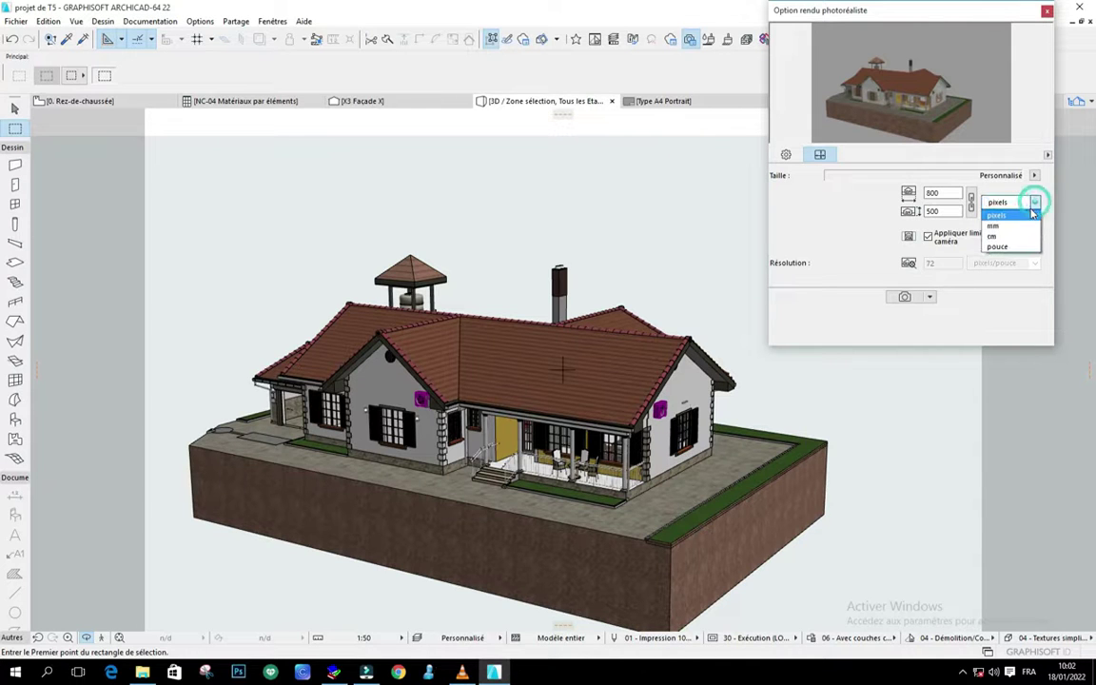
pyautogui.click(995, 238)
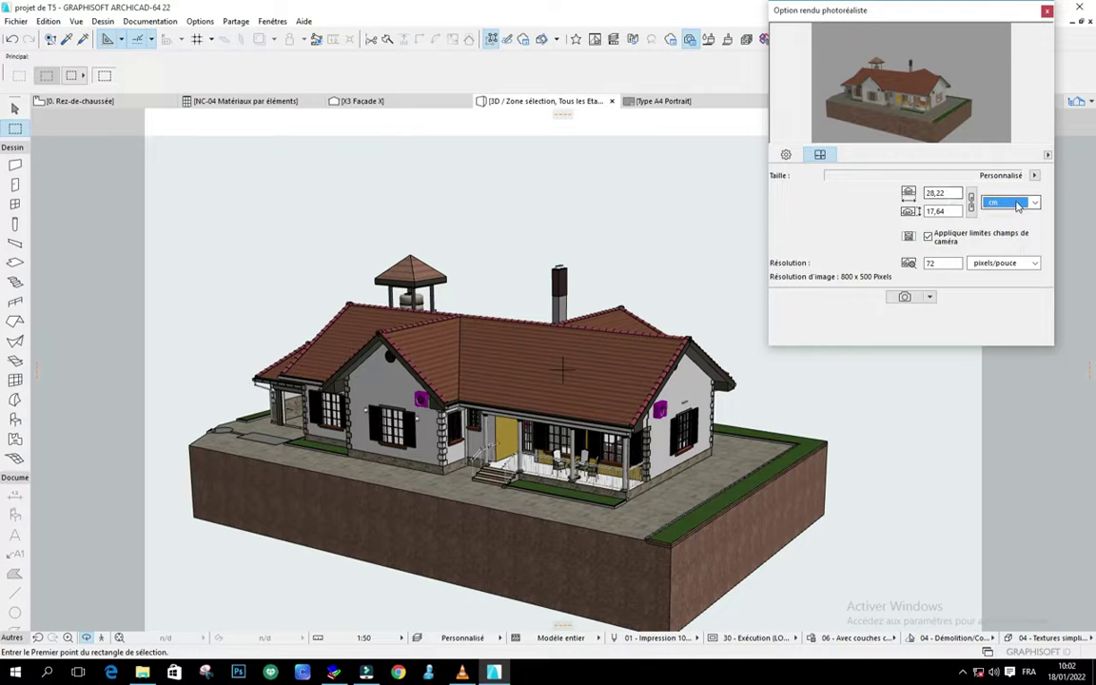
pyautogui.doubleClick(928, 263)
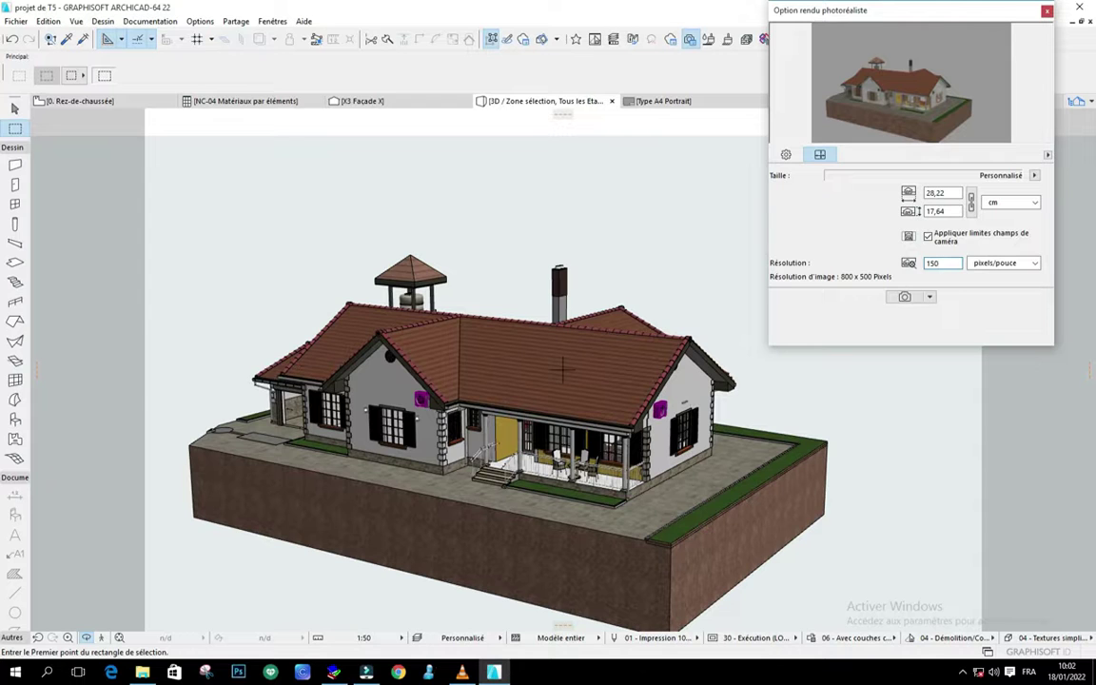
pyautogui.click(948, 265)
pyautogui.doubleClick(950, 263)
pyautogui.doubleClick(937, 193)
pyautogui.doubleClick(938, 211)
# Enable the white model effect in the render settings, render the 3D view, and inspect the image.
pyautogui.click(786, 154)
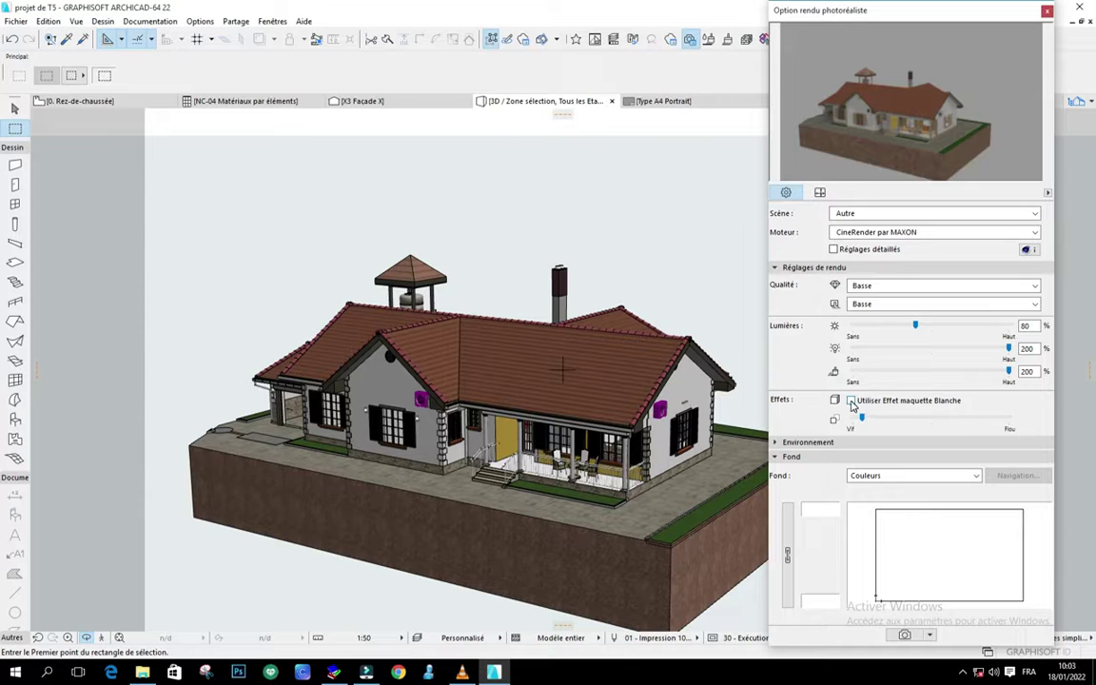
pyautogui.click(851, 400)
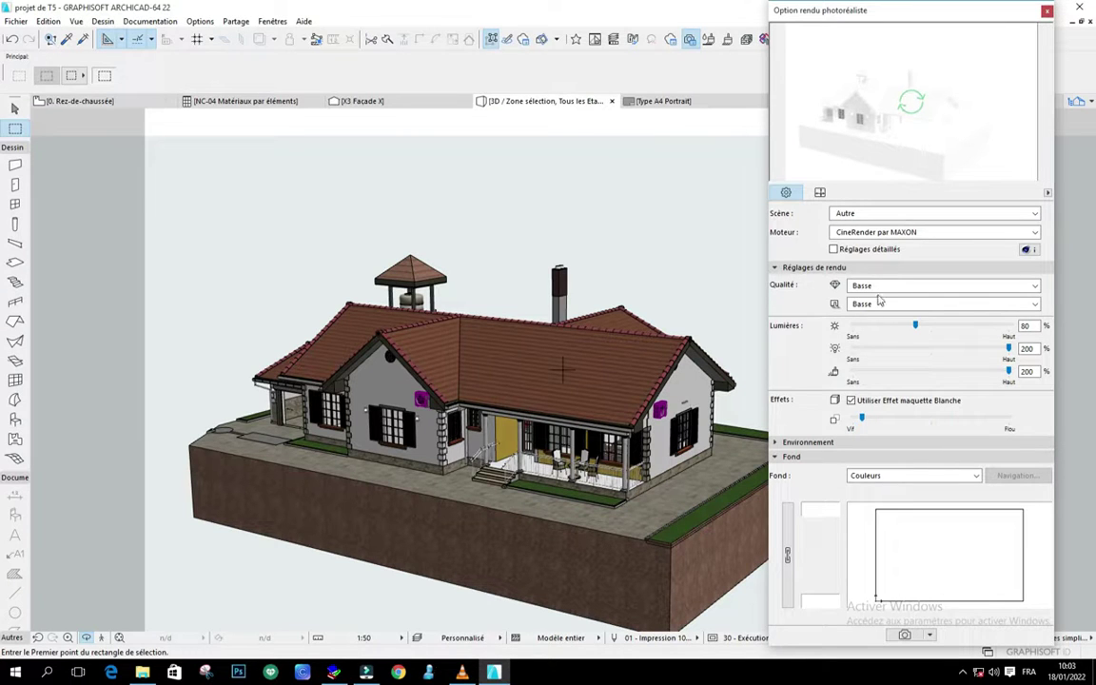
pyautogui.click(905, 636)
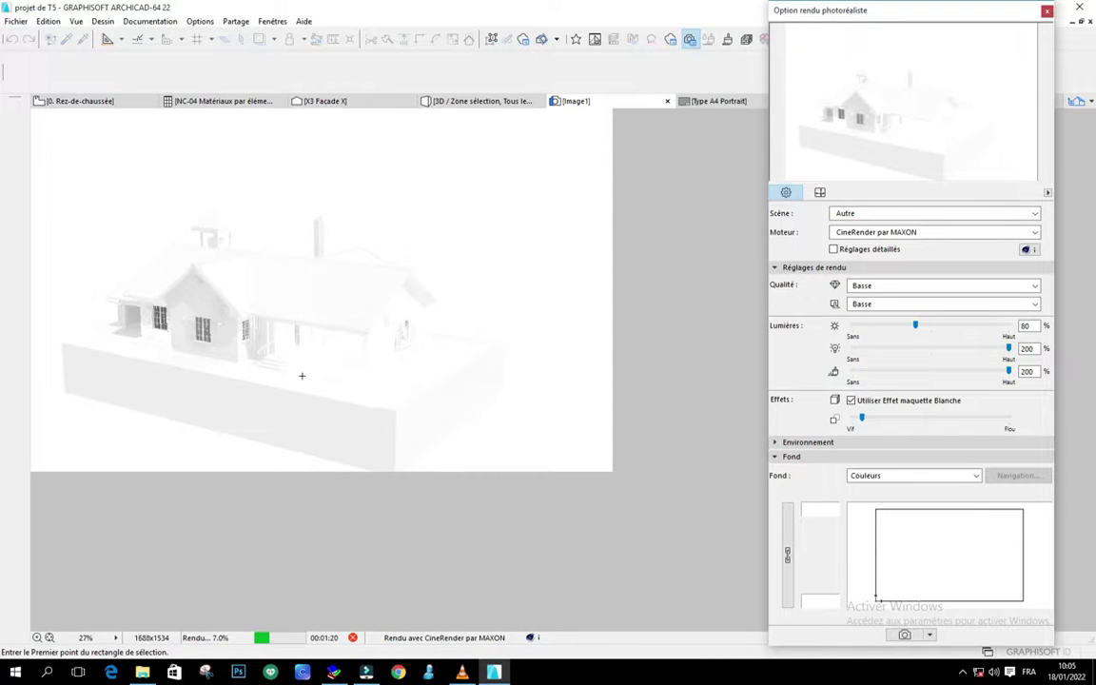
pyautogui.scroll(3, 254, 298)
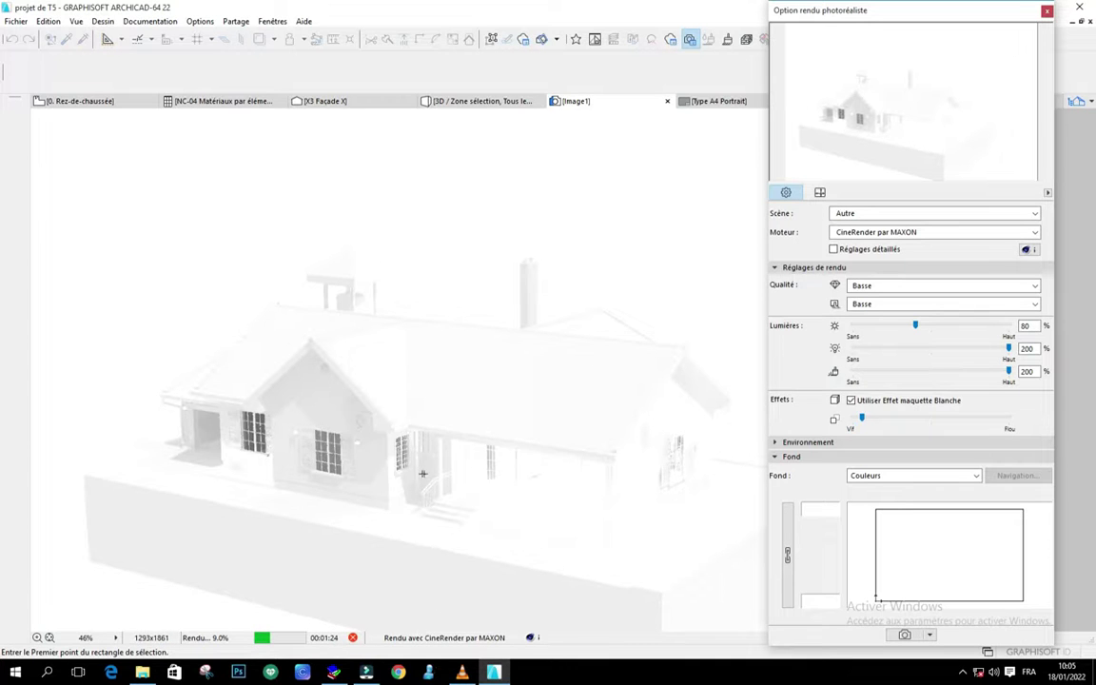
pyautogui.scroll(-2, 424, 466)
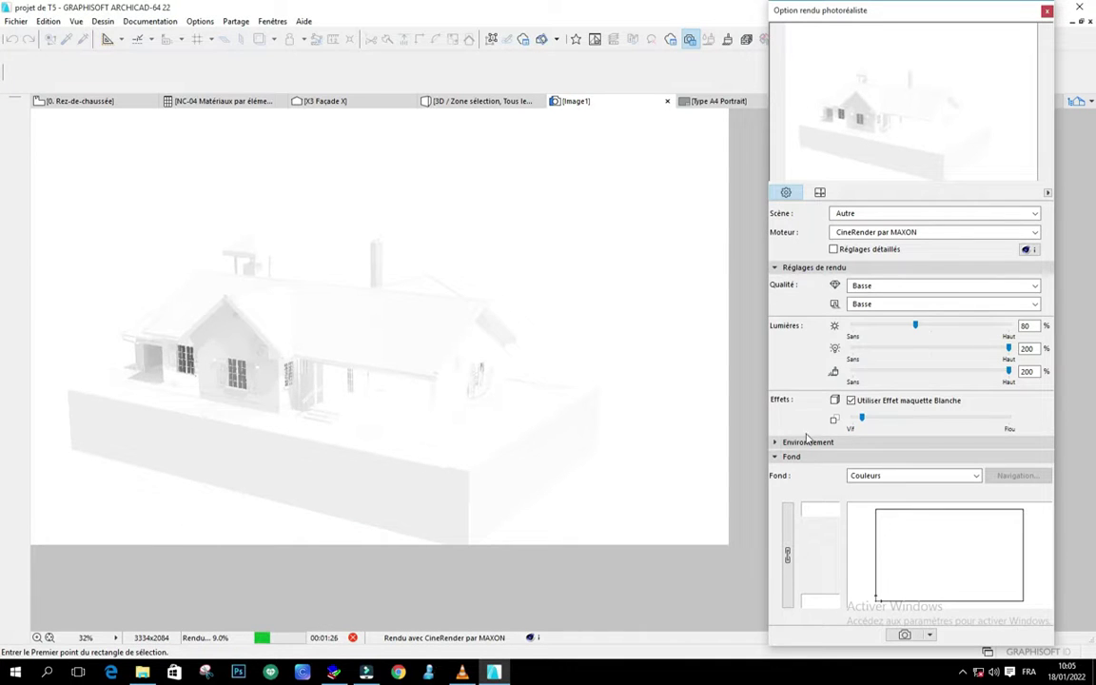
# Disable the white model effect and return to the 3D view of the house.
pyautogui.click(851, 401)
pyautogui.press('F3')
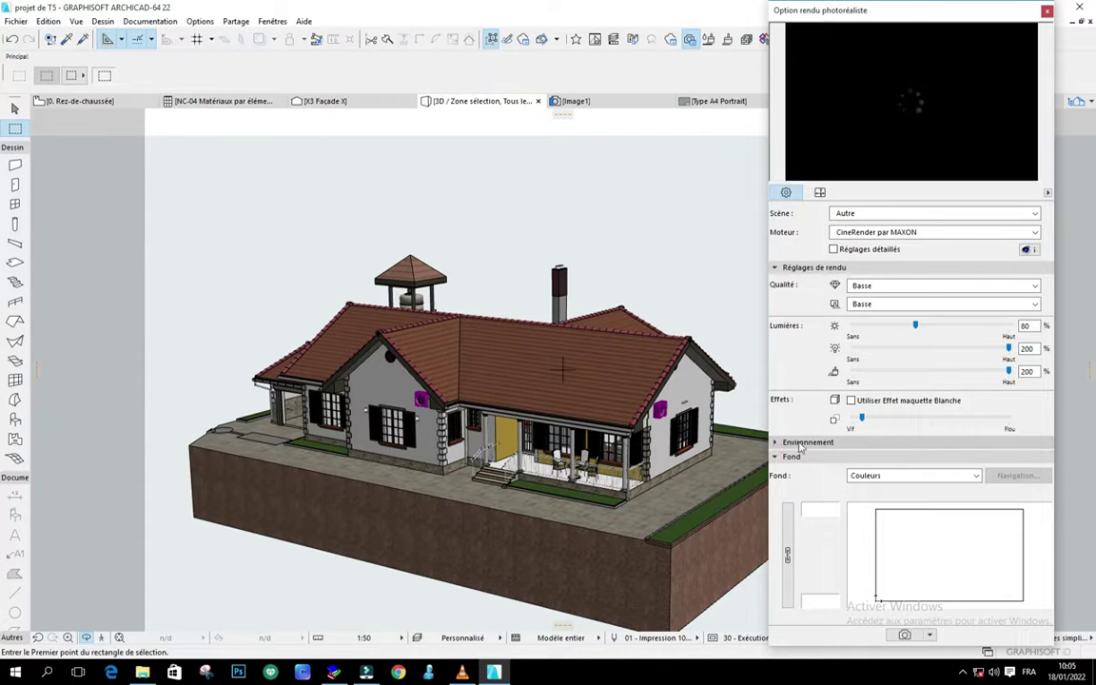
# Review the sky configuration choices in the environment settings and keep Ciel HDRI.
pyautogui.click(786, 443)
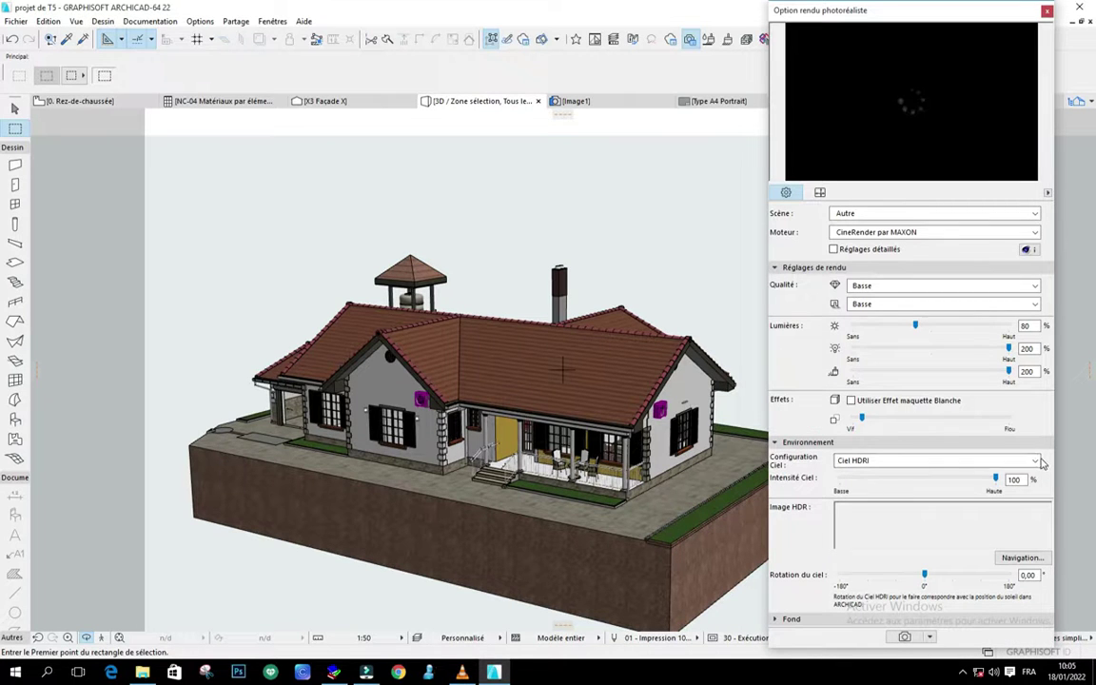
pyautogui.click(1037, 461)
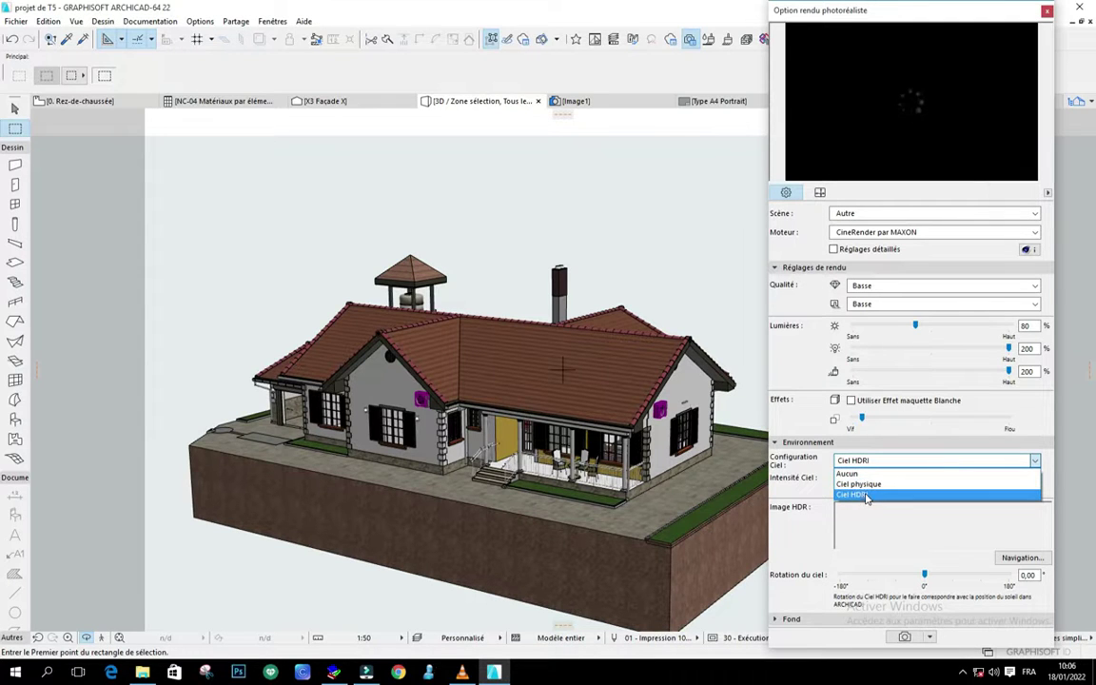
pyautogui.click(900, 461)
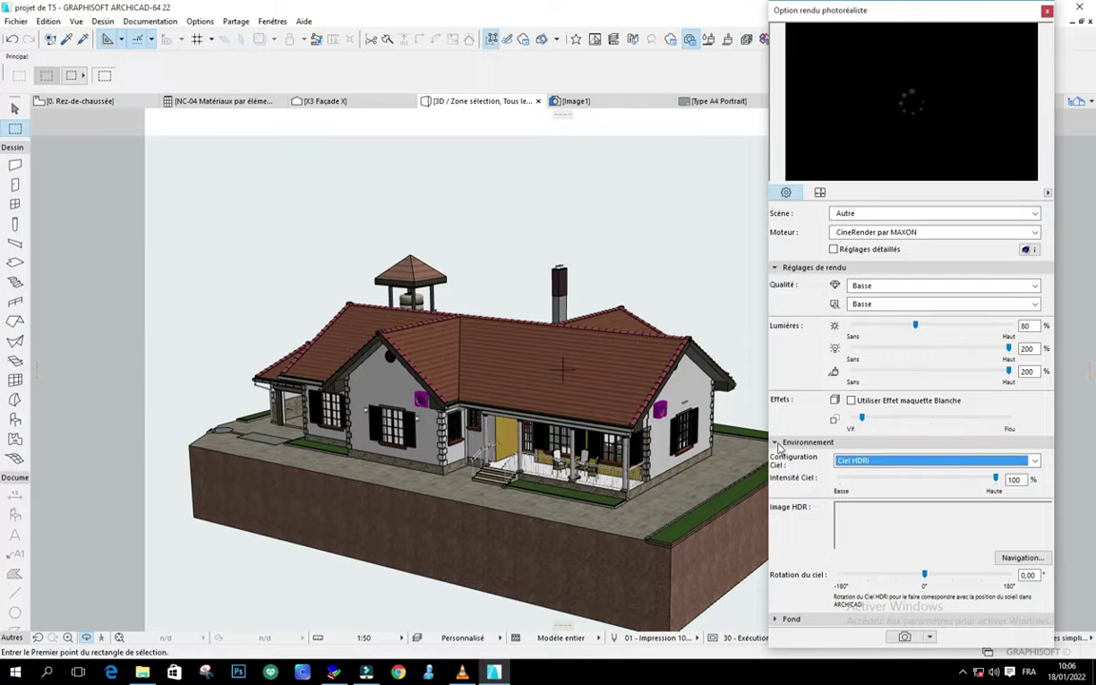
pyautogui.click(775, 442)
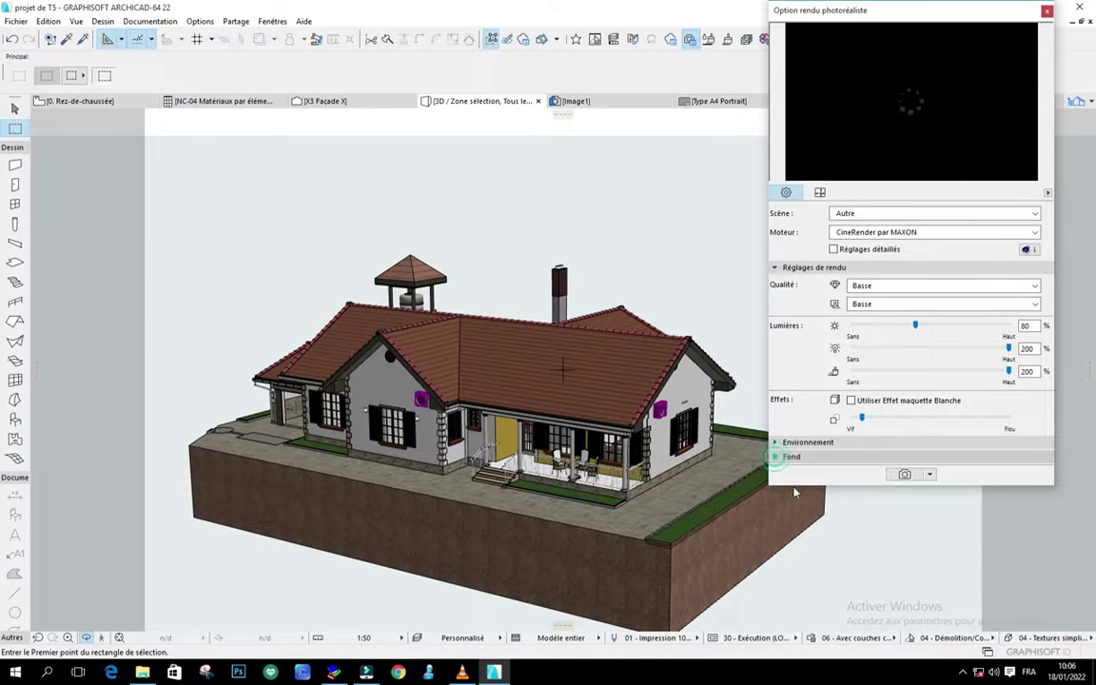
# Show the background settings and keep the background type on Couleurs.
pyautogui.click(774, 457)
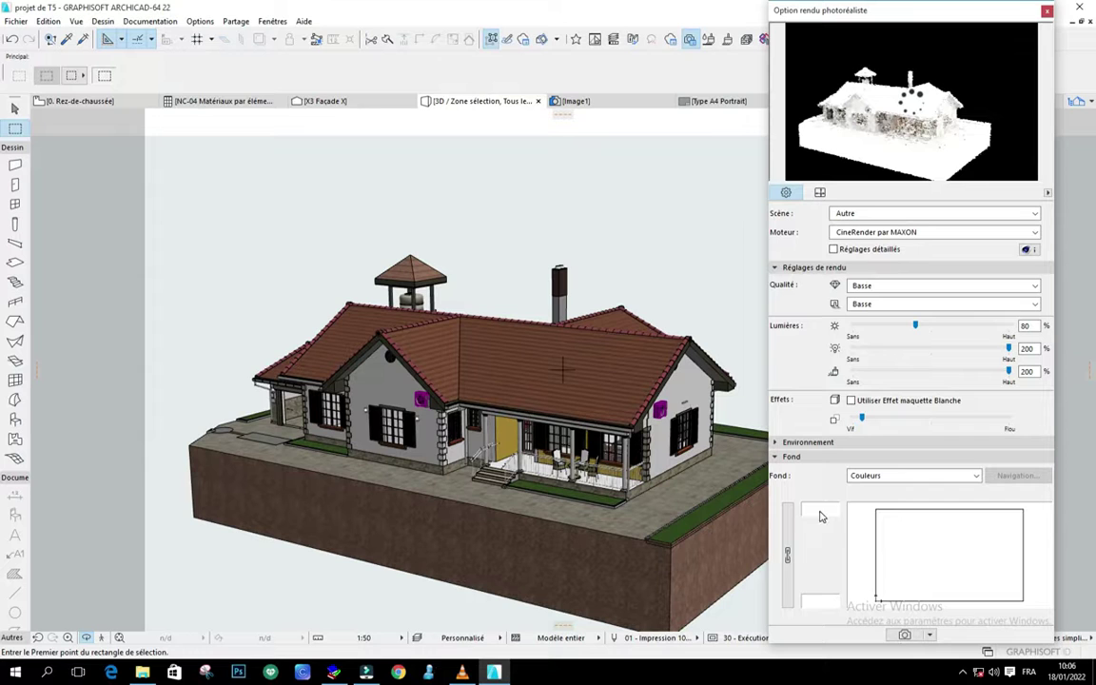
pyautogui.click(975, 479)
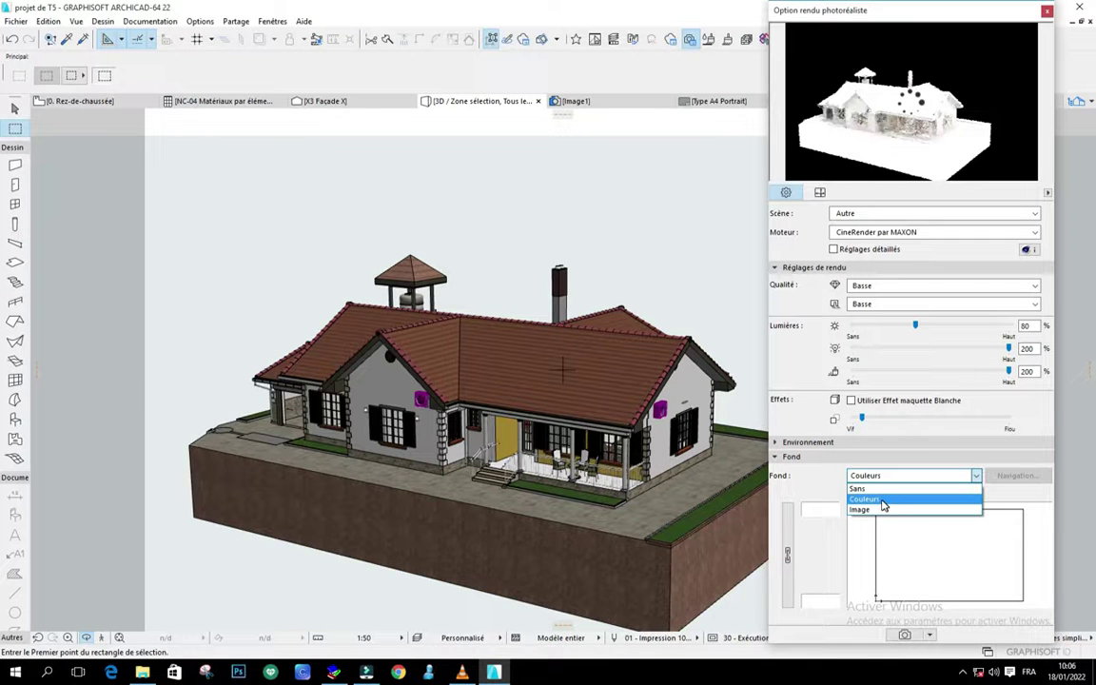
pyautogui.click(883, 500)
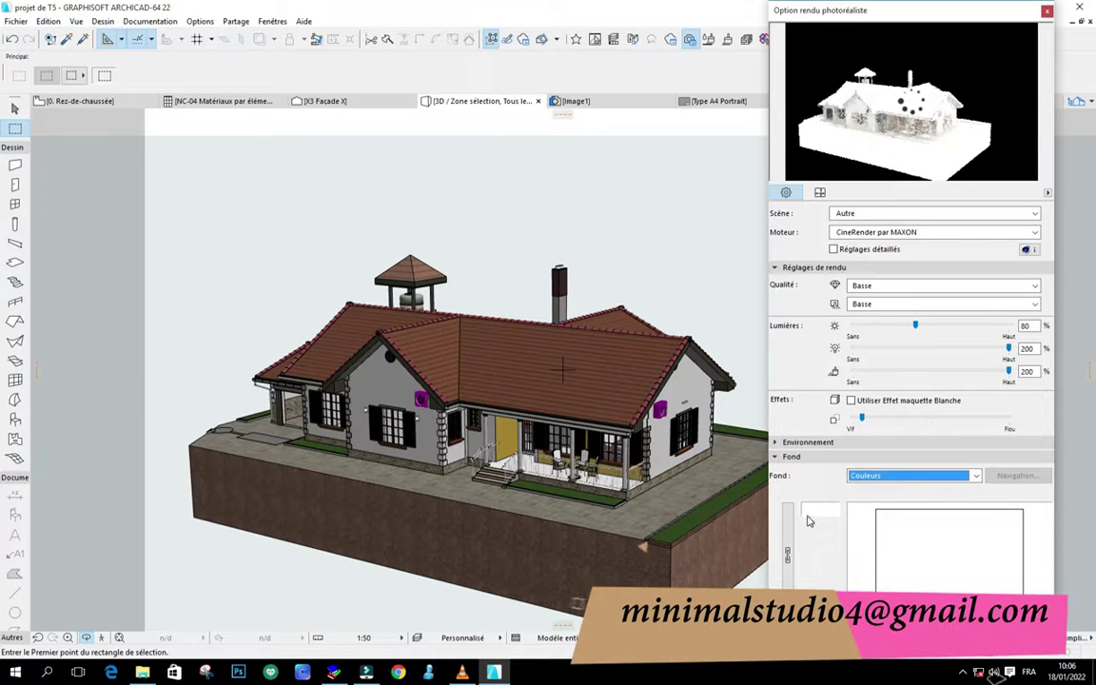
# Try to set the background sky colour to a blue with hue 146 and saturation 141.
pyautogui.click(818, 511)
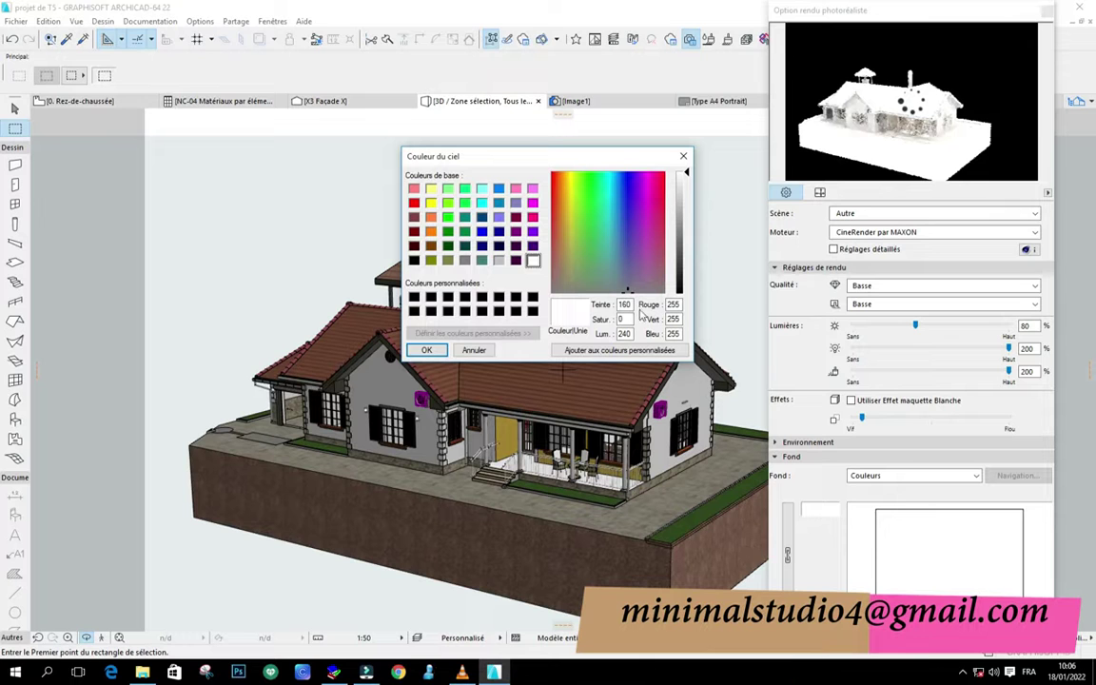
pyautogui.click(609, 175)
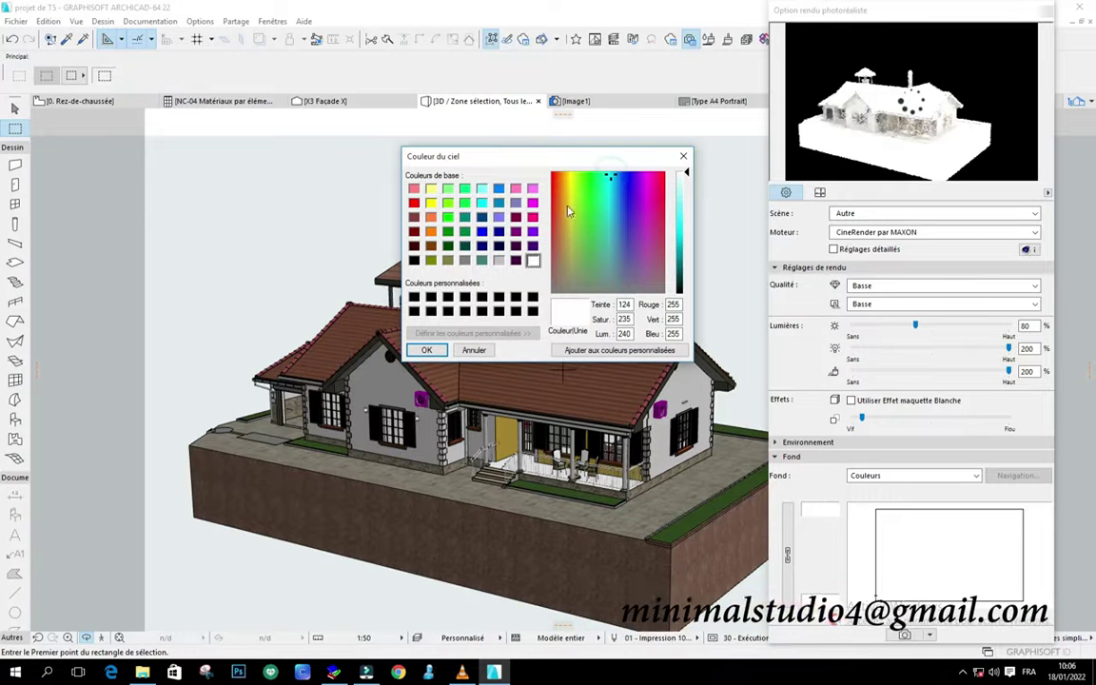
pyautogui.click(621, 222)
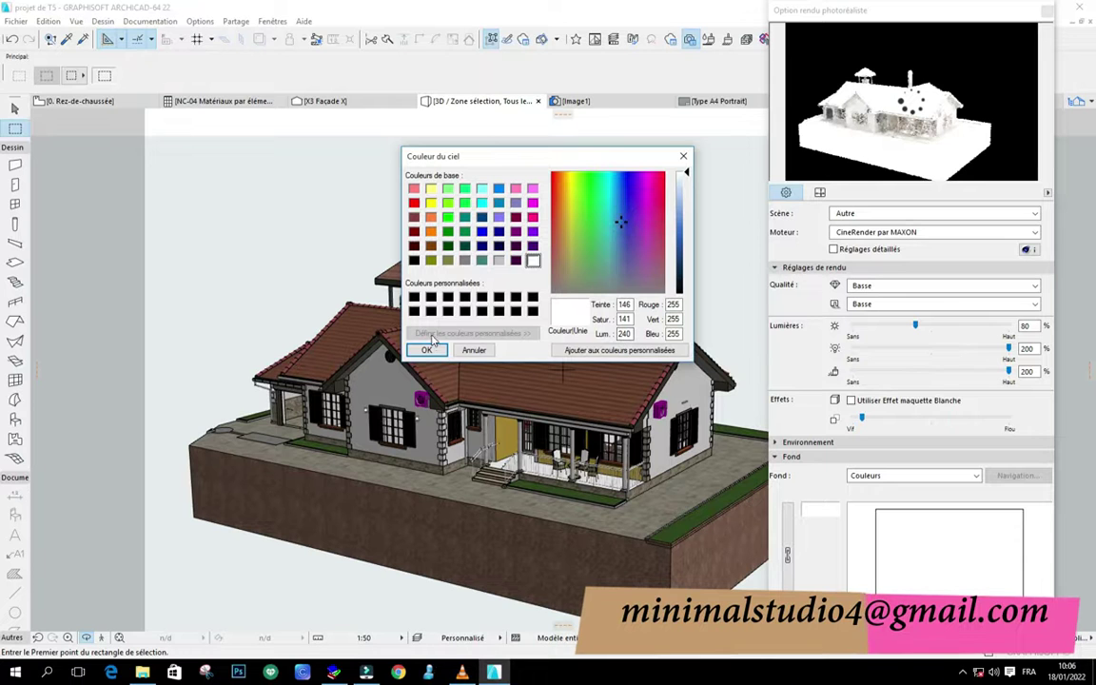
pyautogui.click(426, 350)
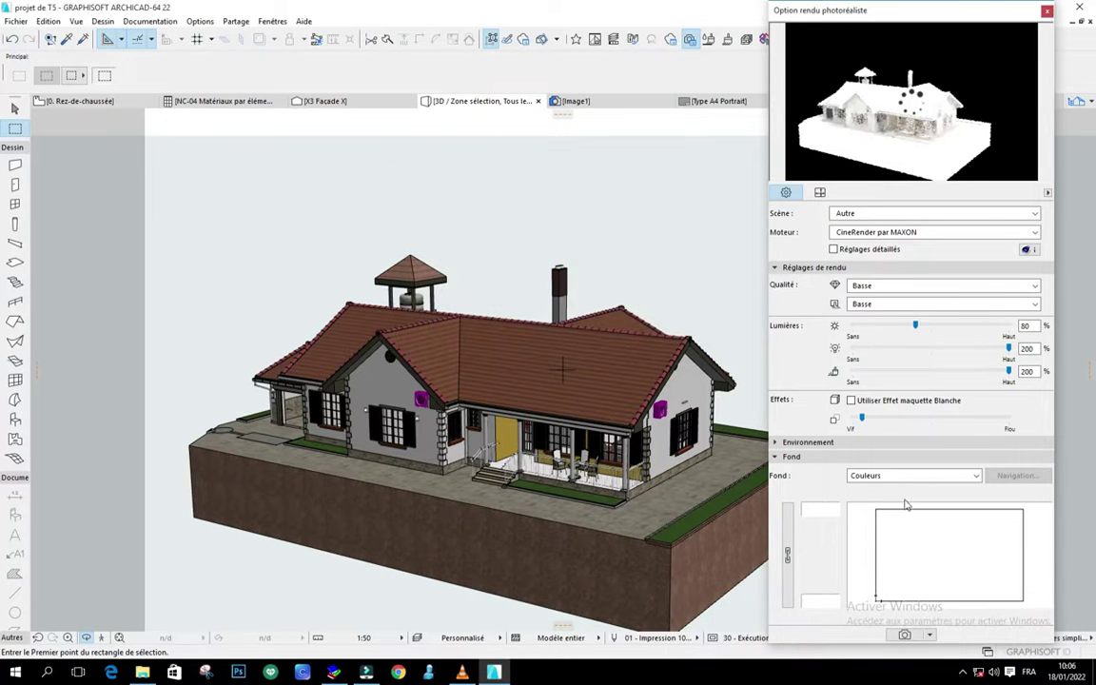
# Set the background sky colour to the basic blue, lightened to RGB 191, 223, 255.
pyautogui.click(820, 511)
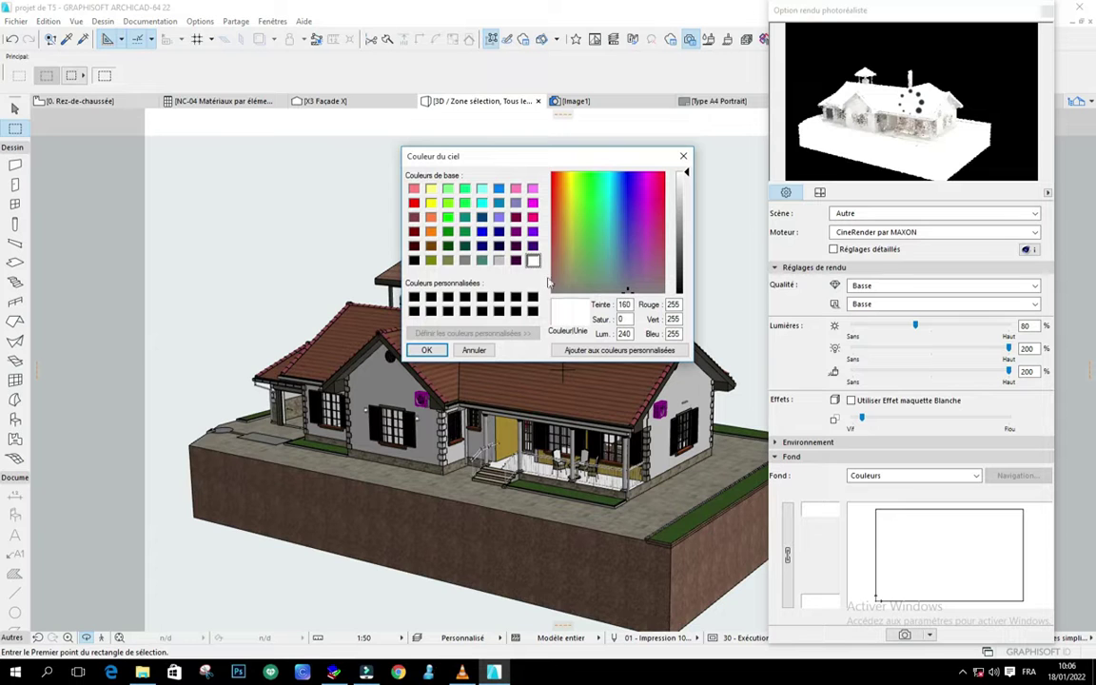
pyautogui.click(497, 190)
pyautogui.click(426, 350)
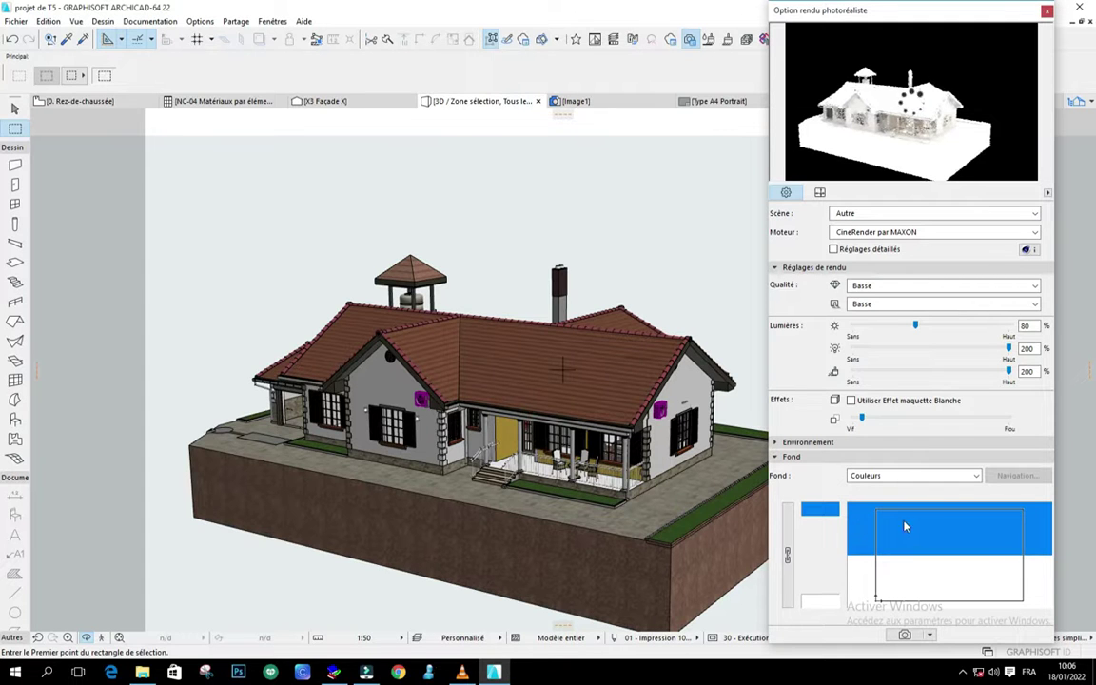
pyautogui.click(830, 514)
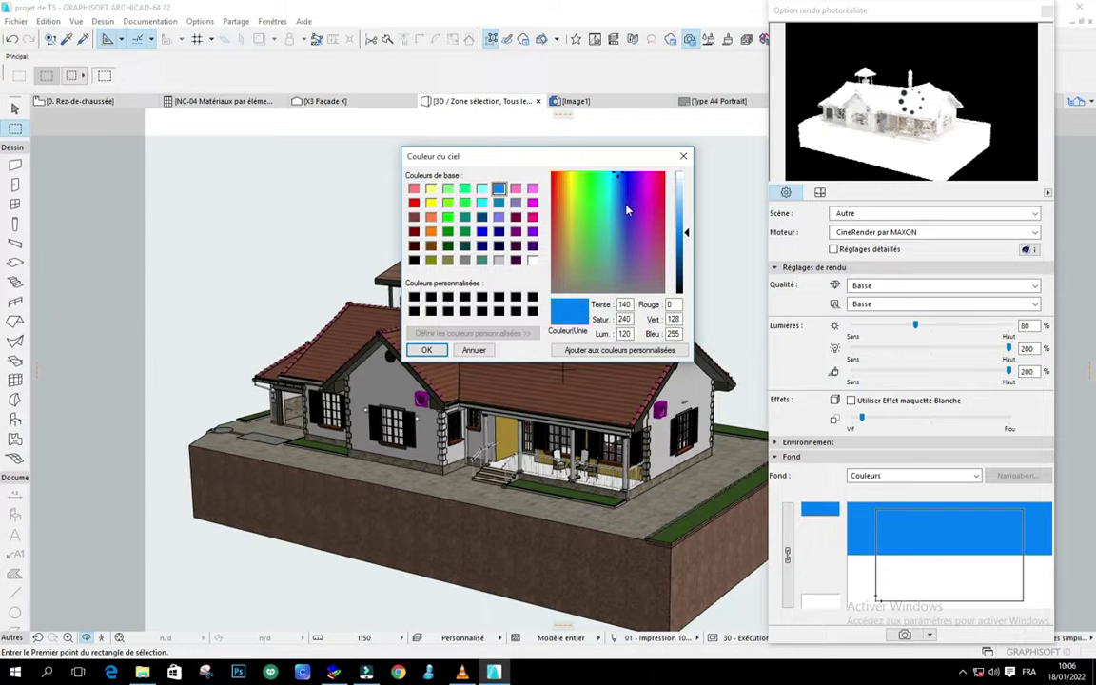
pyautogui.click(684, 190)
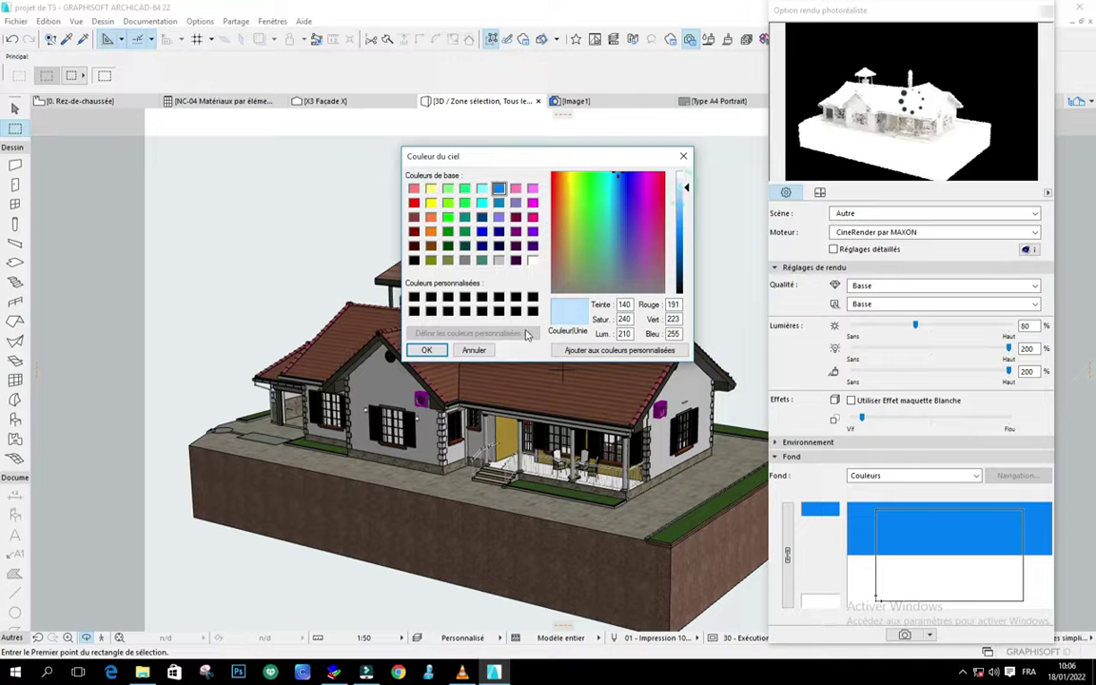
pyautogui.click(427, 350)
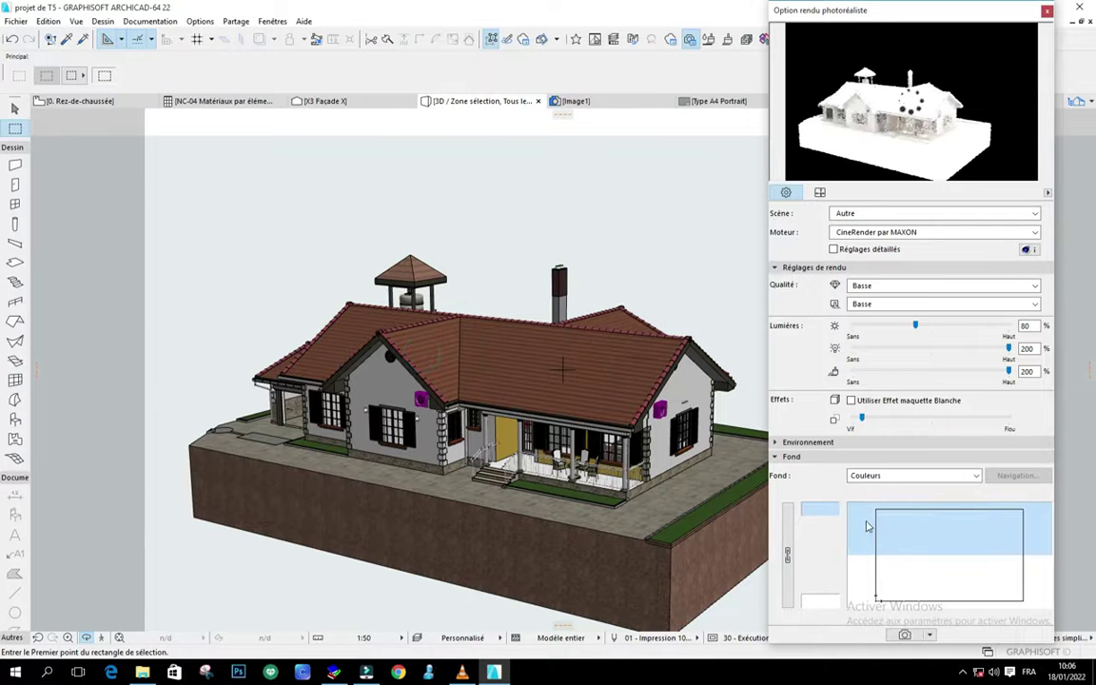
# Set the background ground colour to a pale orange, RGB 255, 231, 206.
pyautogui.click(810, 606)
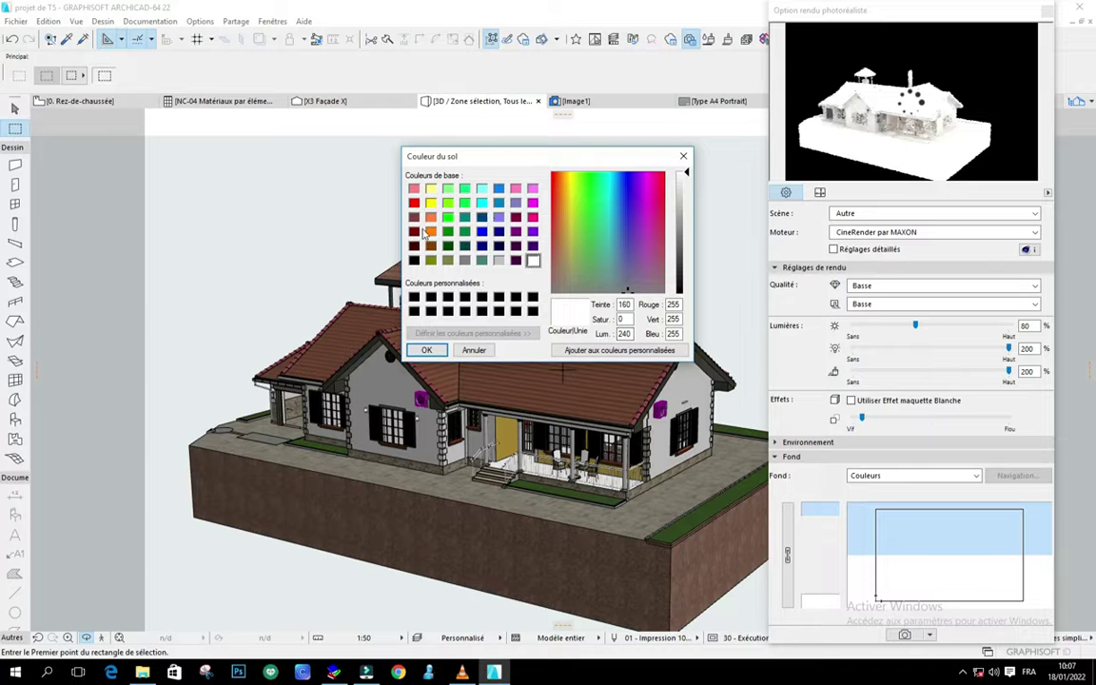
pyautogui.click(431, 231)
pyautogui.moveTo(684, 214); pyautogui.dragTo(684, 187)
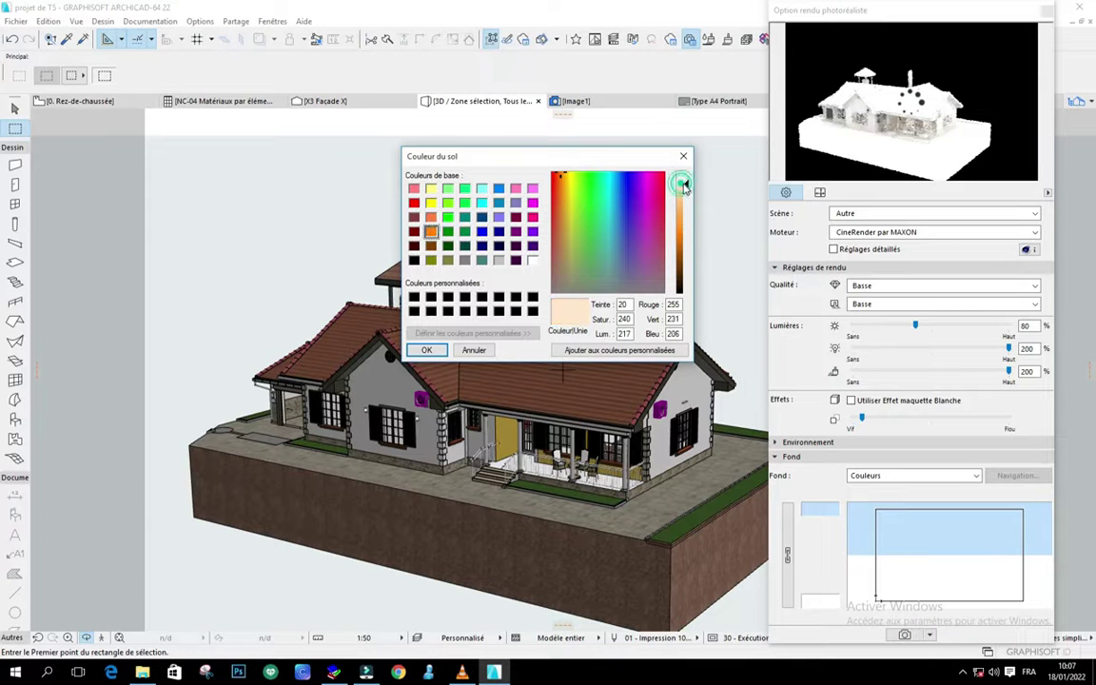
pyautogui.click(426, 350)
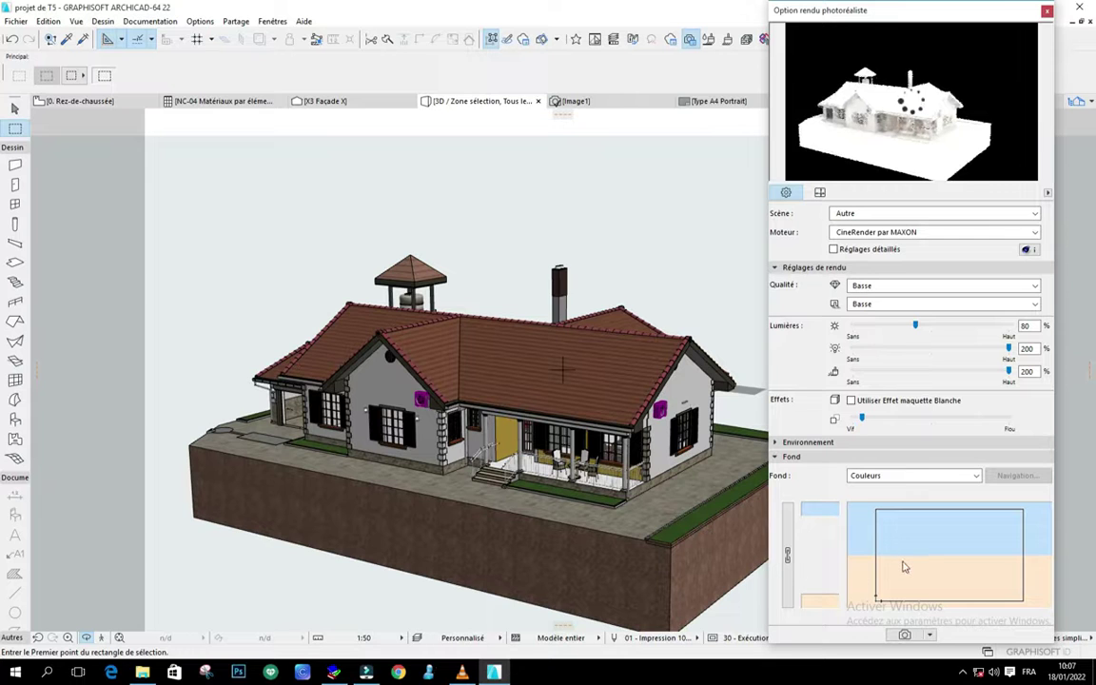
# Change the background type to Image and use LIMBE BOT GAR 36.jpg from the embedded library.
pyautogui.click(976, 476)
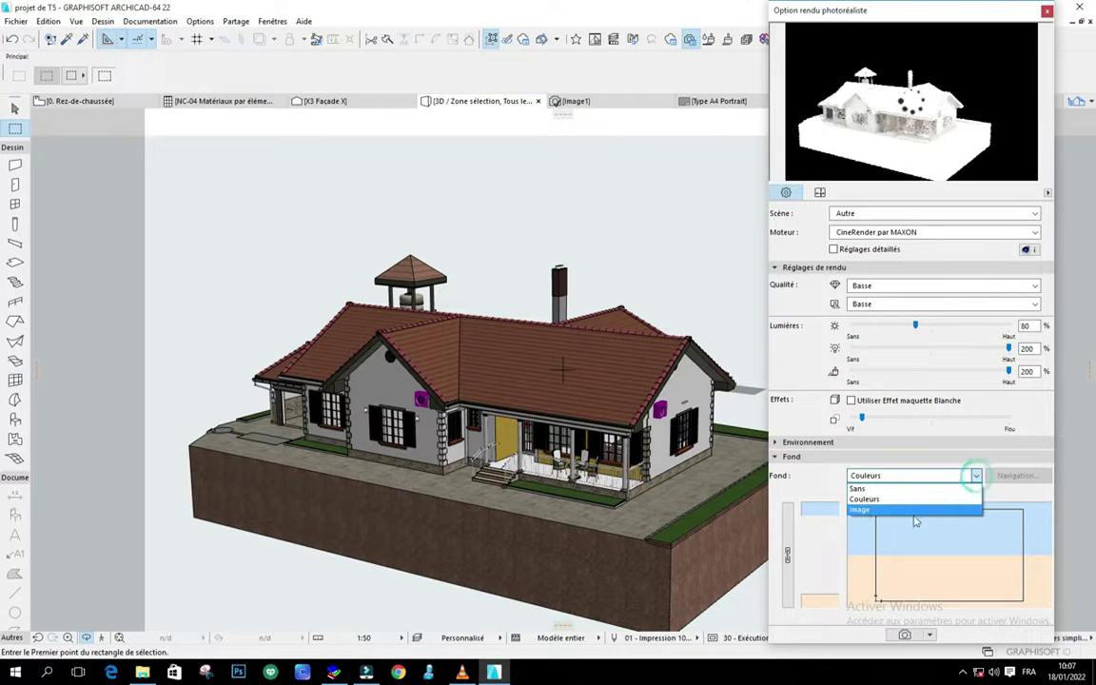
pyautogui.click(865, 511)
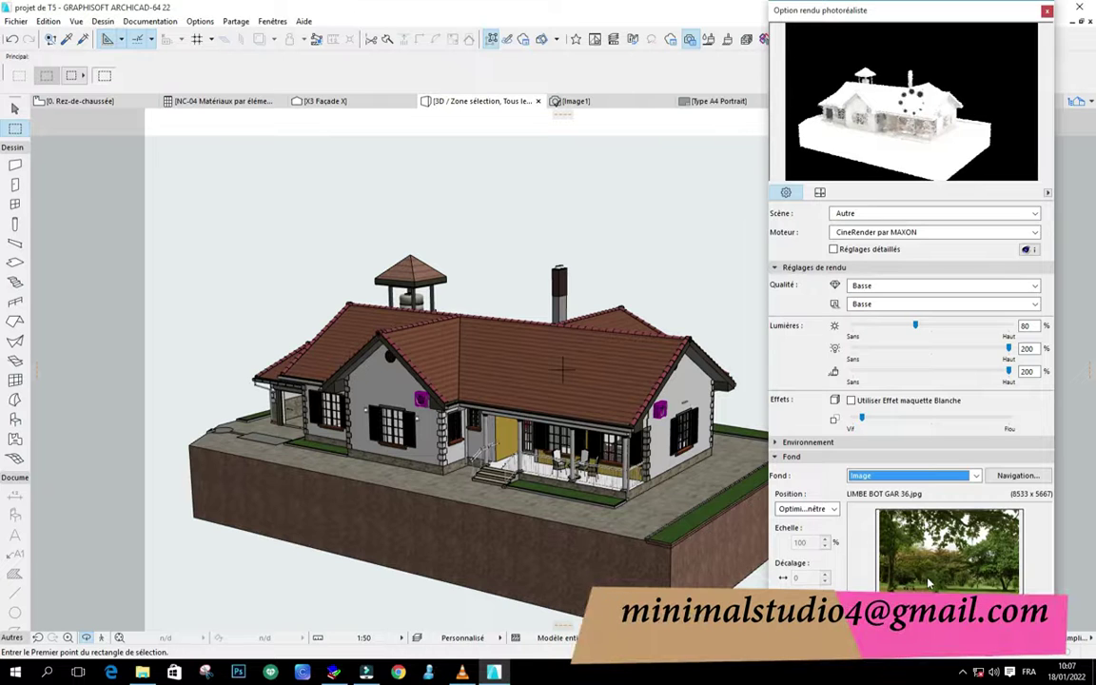
pyautogui.click(1019, 477)
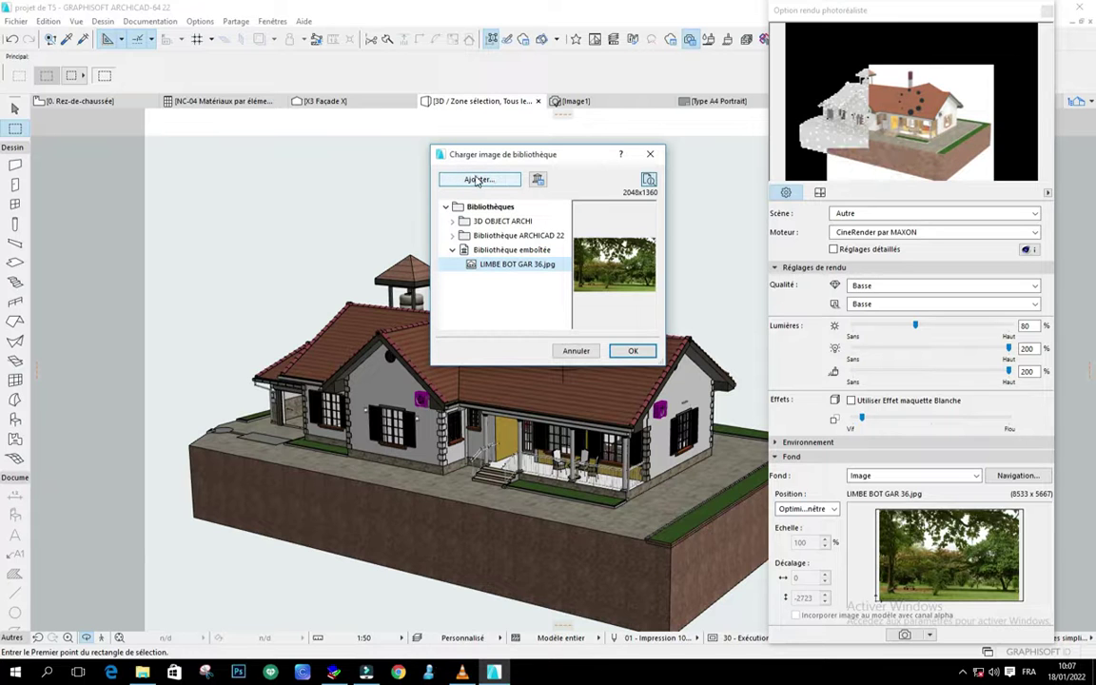
pyautogui.click(491, 180)
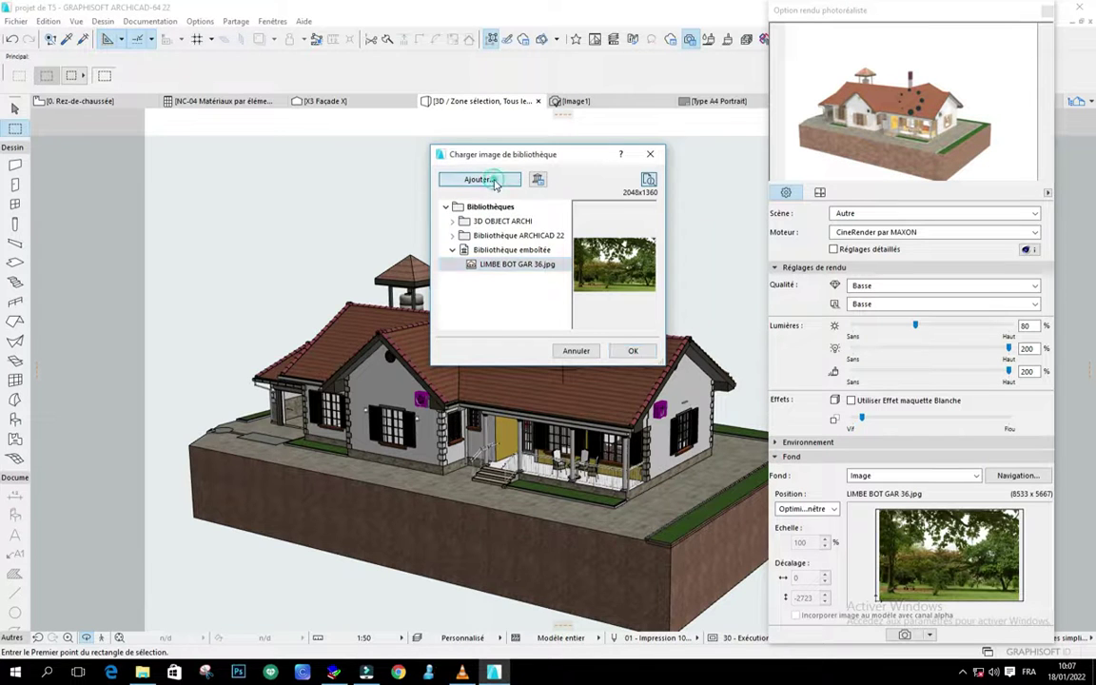
pyautogui.scroll(-10, 590, 230)
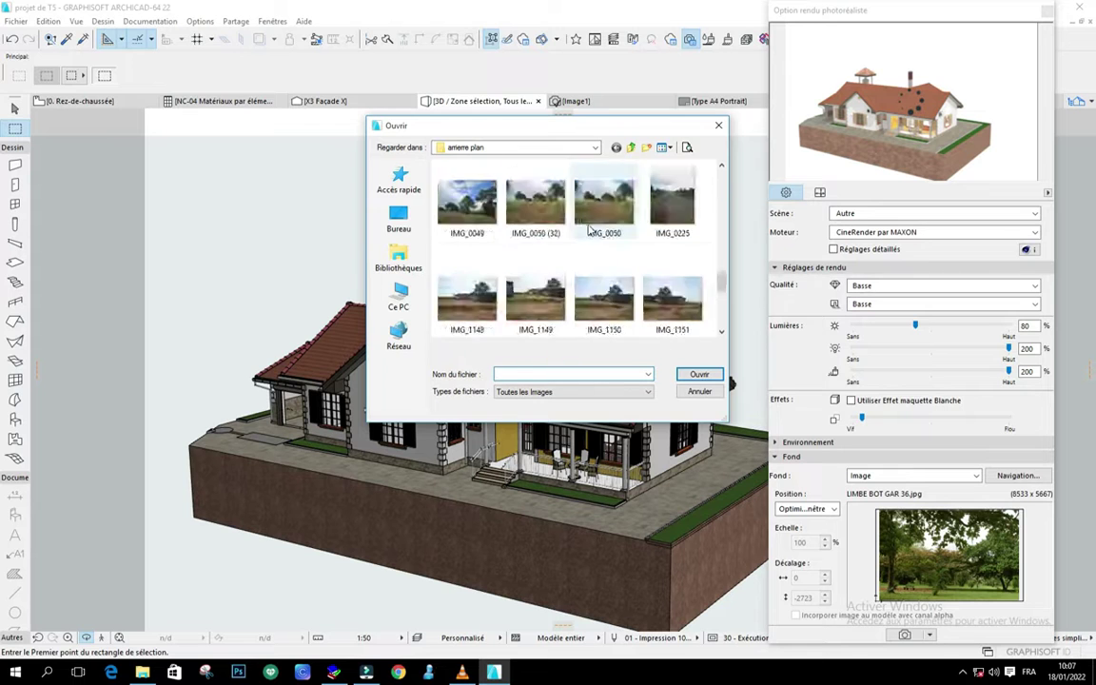
pyautogui.scroll(10, 590, 229)
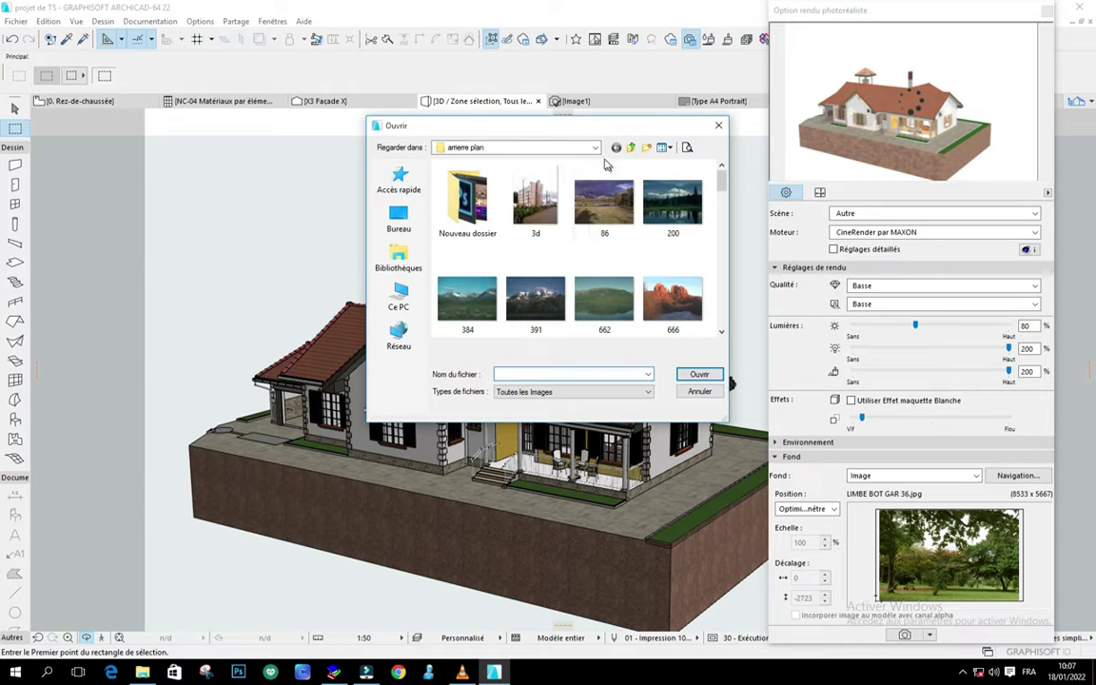
pyautogui.click(716, 128)
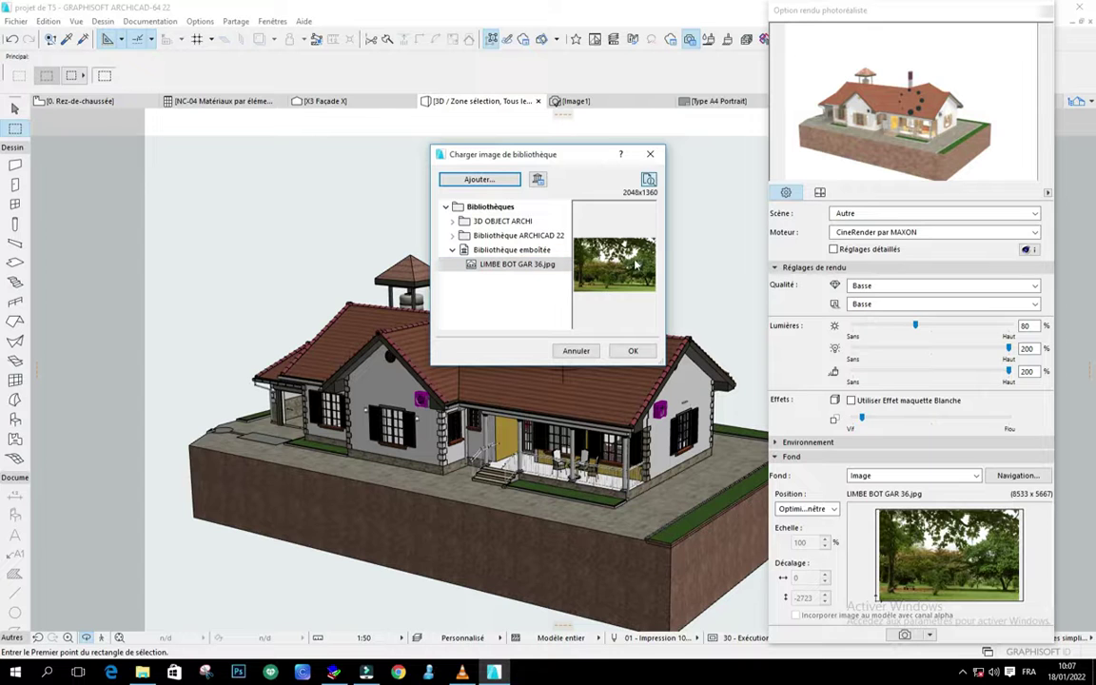
pyautogui.click(631, 351)
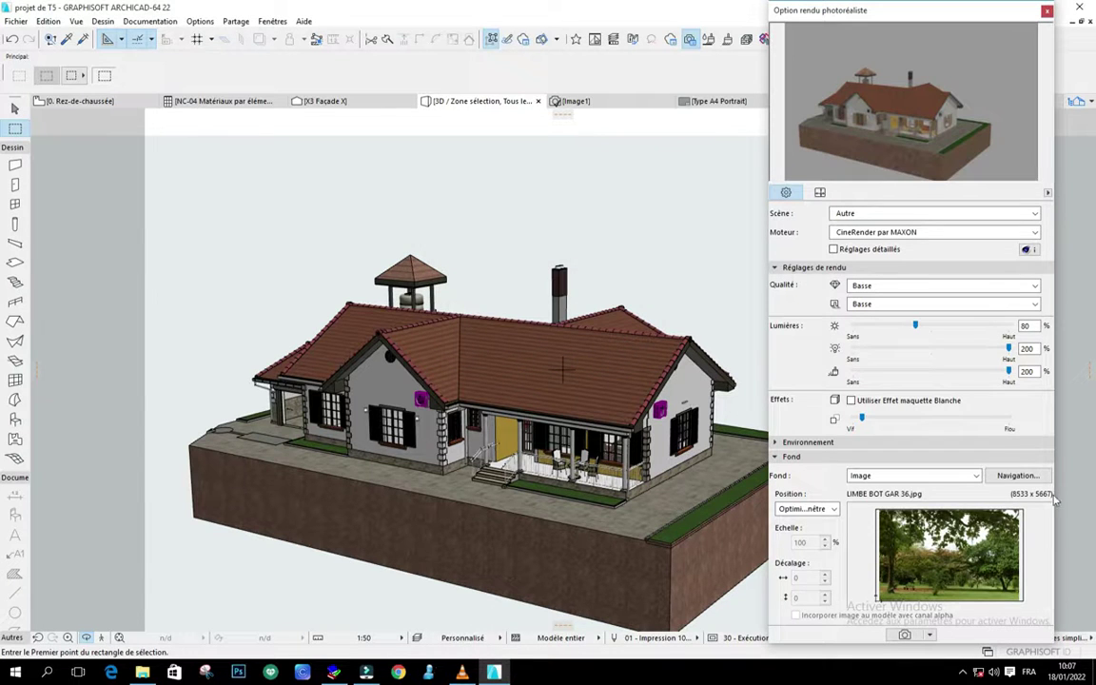